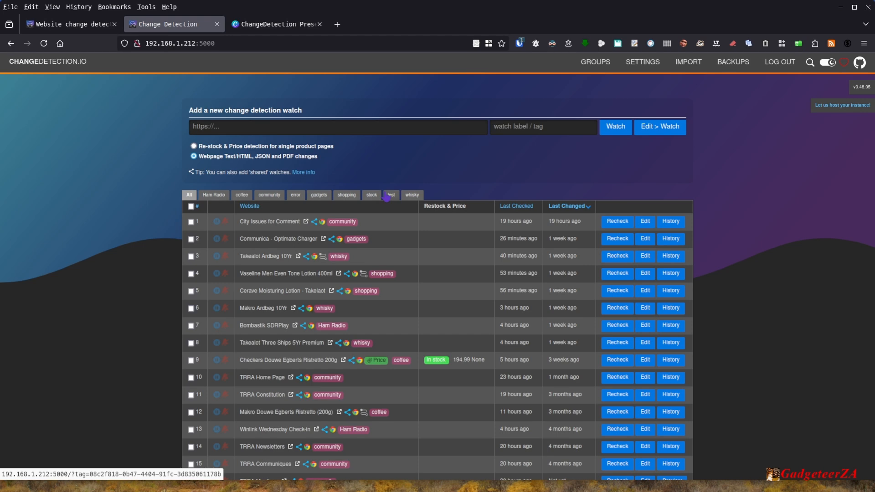
- Filter the watch list by the whisky tag, switch to the gadgets tag, and show all watches again
{"action": "left_click", "coordinate": [412, 197]}
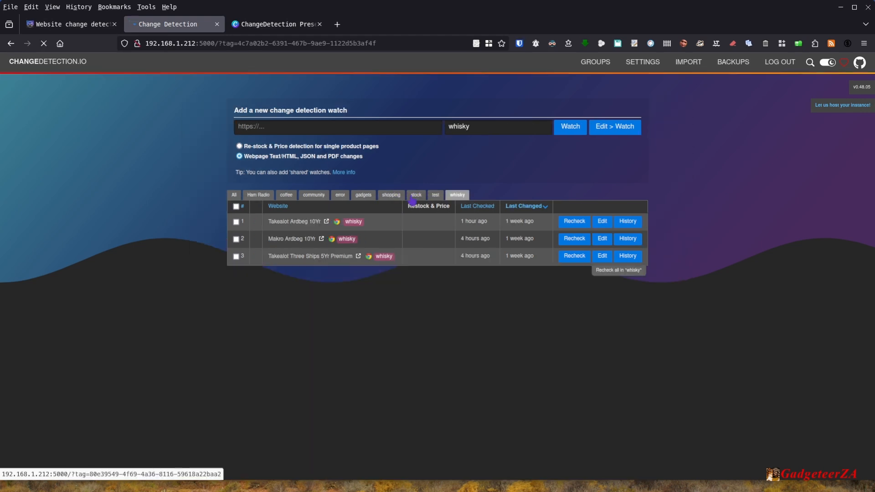
{"action": "left_click", "coordinate": [364, 195]}
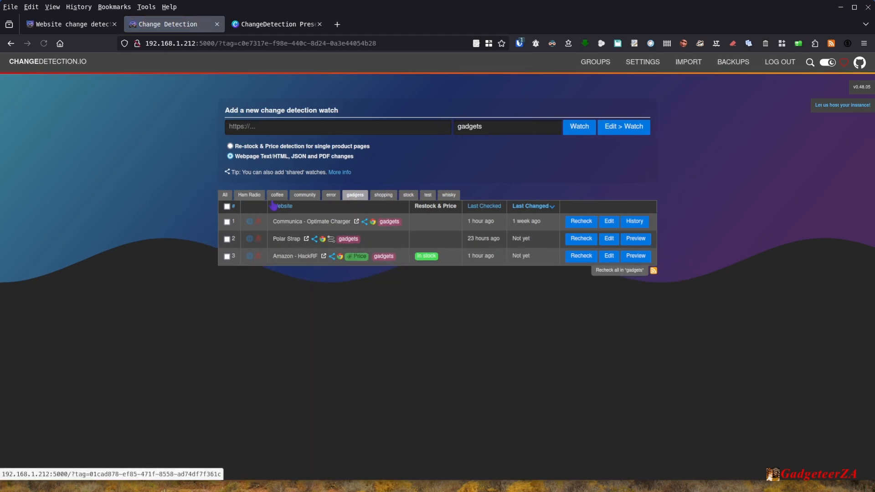
{"action": "left_click", "coordinate": [224, 194]}
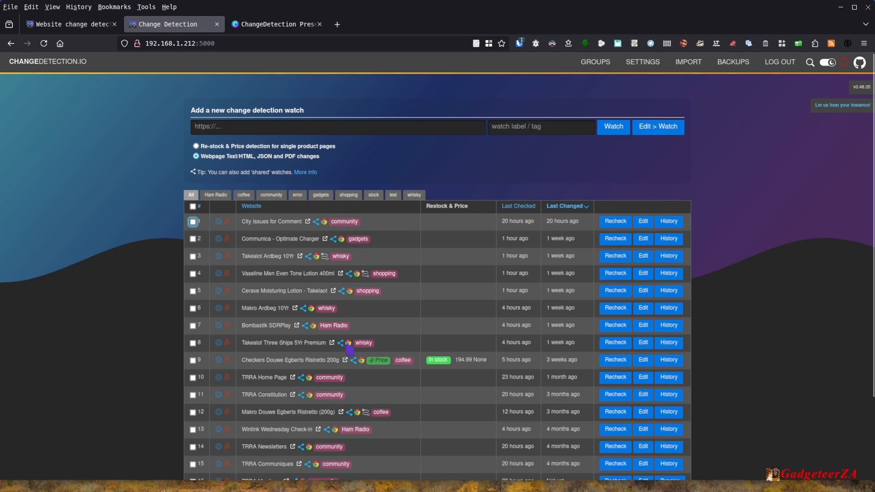
- Look through the full watch list and open the change history of the Winlink Wednesday Check-in watch
{"action": "mouse_move", "coordinate": [373, 362]}
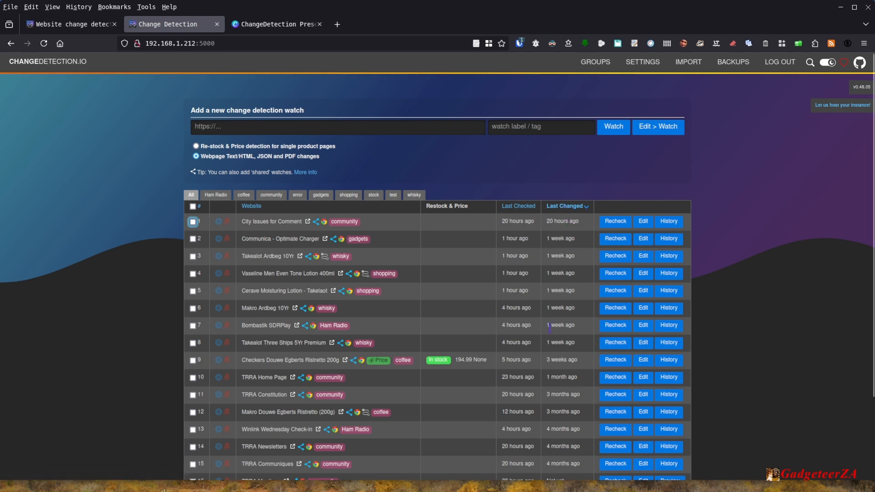
{"action": "mouse_move", "coordinate": [561, 237]}
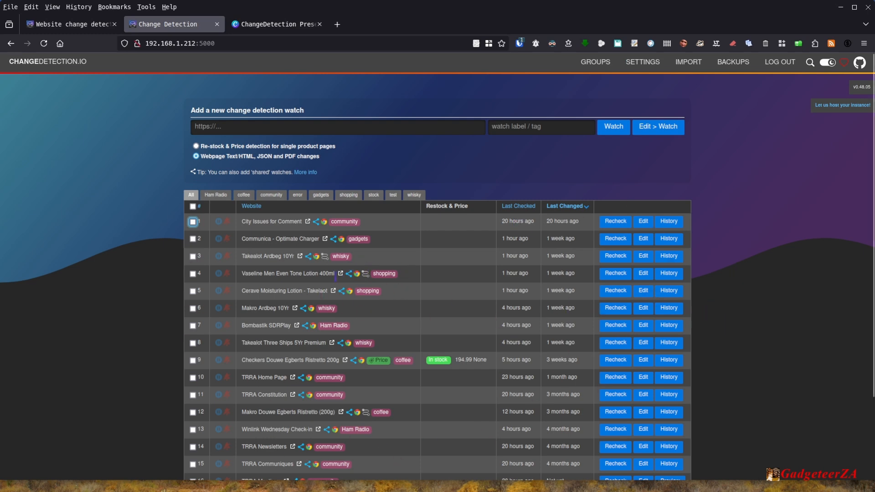
{"action": "scroll", "coordinate": [118, 370], "scroll_direction": "down", "scroll_amount": 2}
{"action": "scroll", "coordinate": [118, 370], "scroll_direction": "up", "scroll_amount": 2}
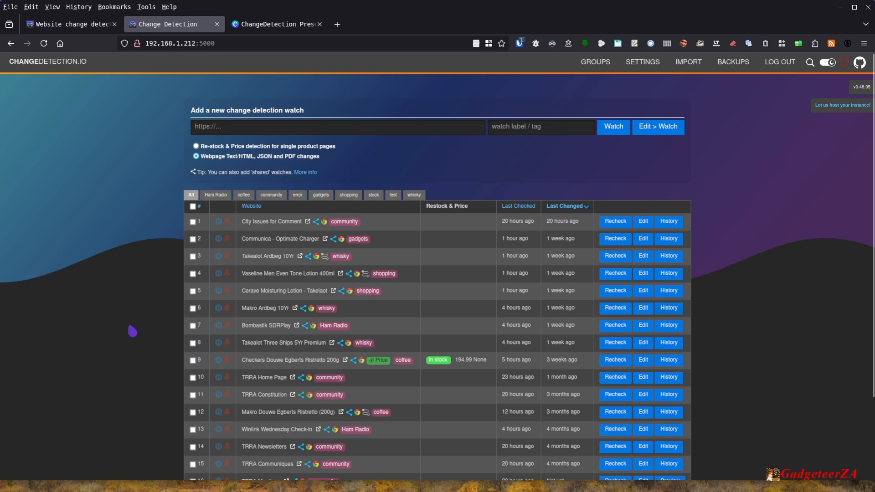
{"action": "scroll", "coordinate": [128, 328], "scroll_direction": "down", "scroll_amount": 2}
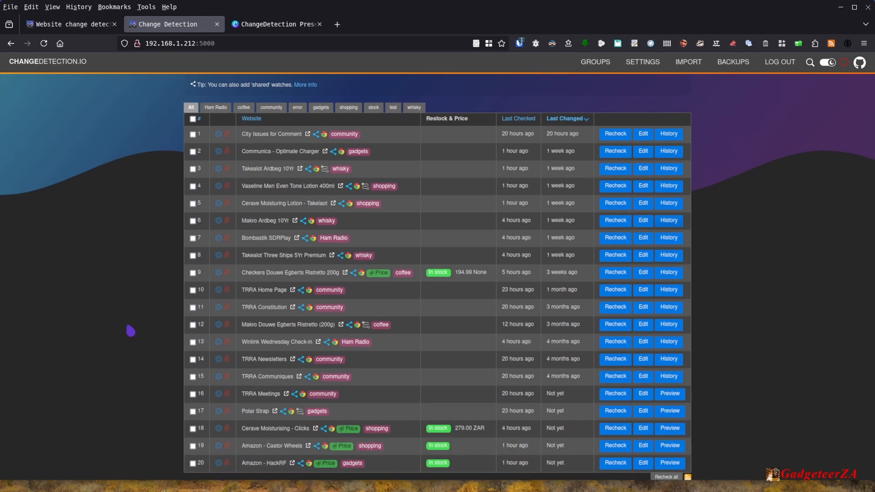
{"action": "scroll", "coordinate": [133, 332], "scroll_direction": "down", "scroll_amount": 1}
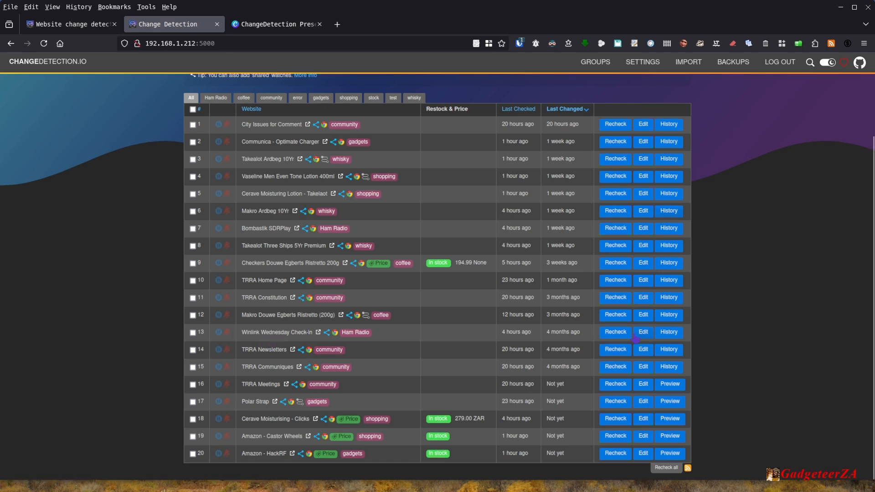
{"action": "left_click", "coordinate": [668, 337]}
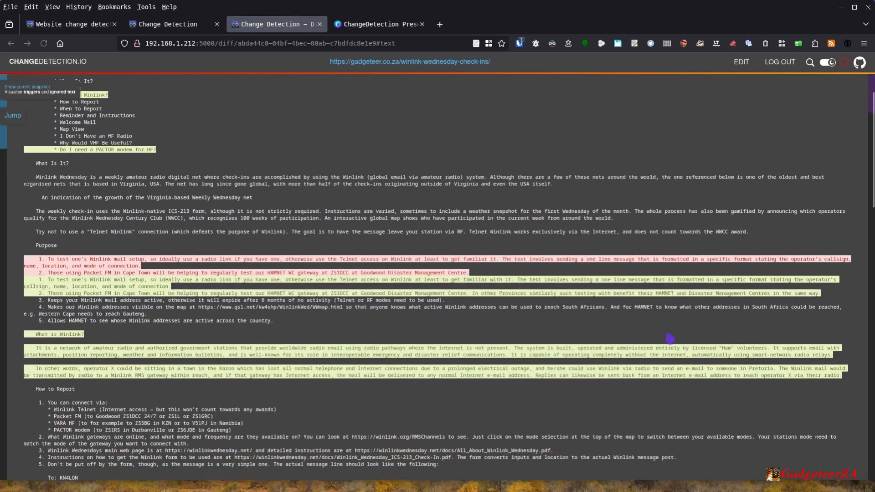
- Show the snapshot dates available as the comparison's starting version and leave the selection as it is
{"action": "scroll", "coordinate": [395, 291], "scroll_direction": "up", "scroll_amount": 3}
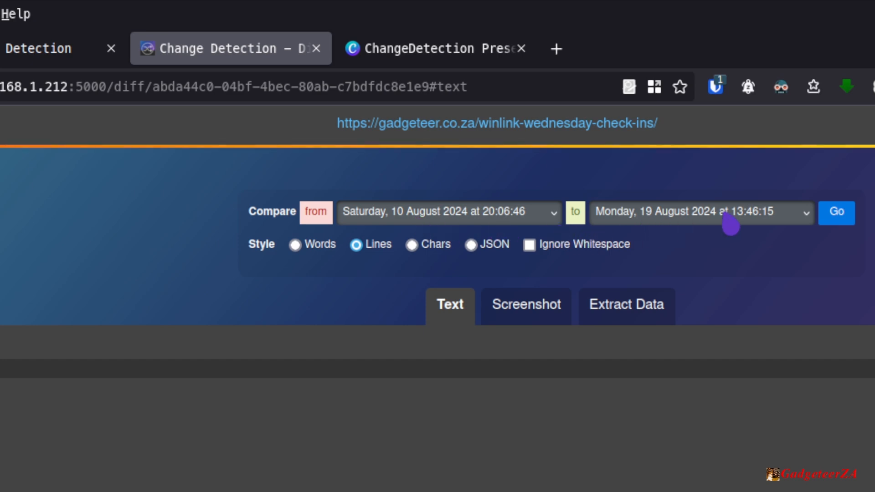
{"action": "left_click", "coordinate": [531, 220]}
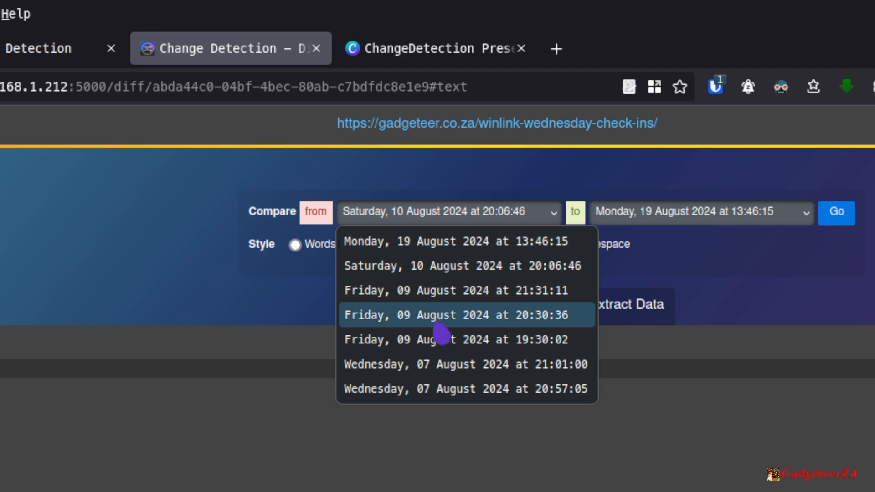
{"action": "left_click", "coordinate": [490, 179]}
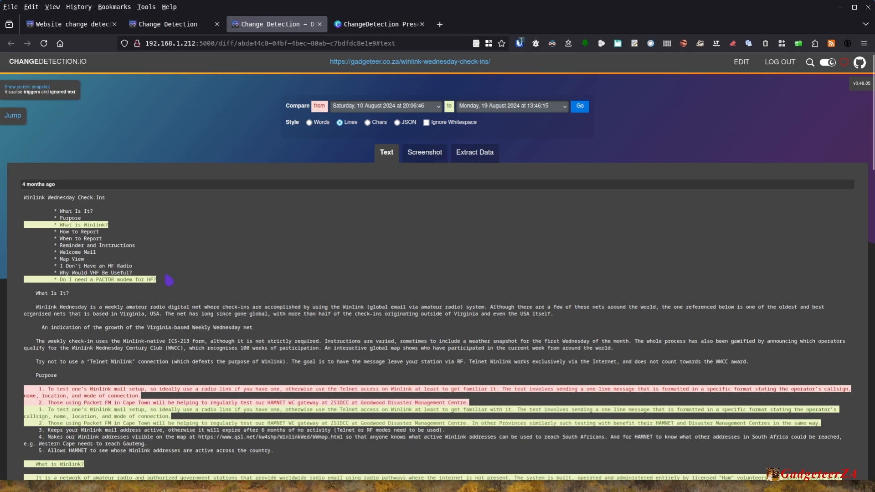
- Examine the highlighted removed and added lines throughout the Winlink Wednesday text comparison
{"action": "scroll", "coordinate": [174, 290], "scroll_direction": "down", "scroll_amount": 3}
{"action": "scroll", "coordinate": [173, 291], "scroll_direction": "down", "scroll_amount": 4}
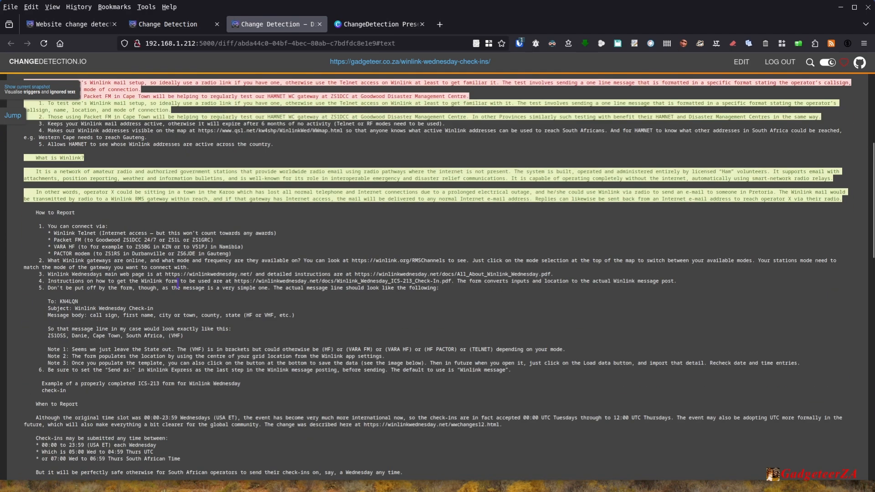
{"action": "scroll", "coordinate": [178, 291], "scroll_direction": "up", "scroll_amount": 3}
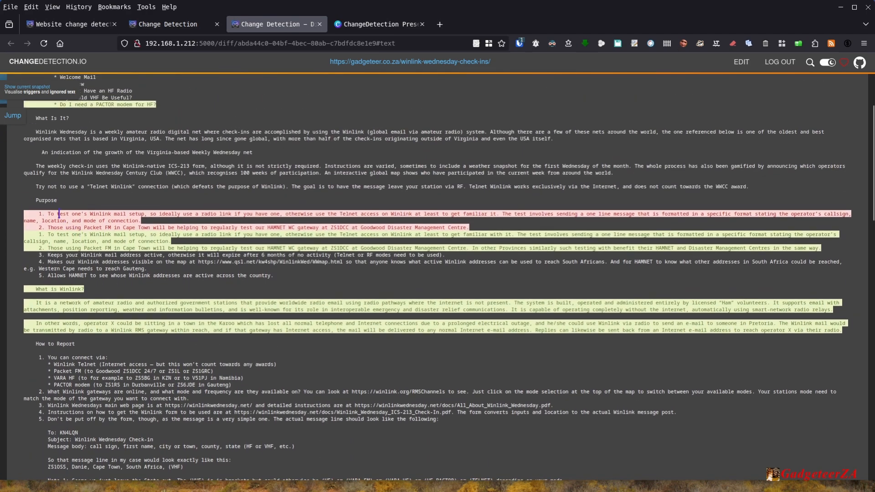
{"action": "mouse_move", "coordinate": [58, 214]}
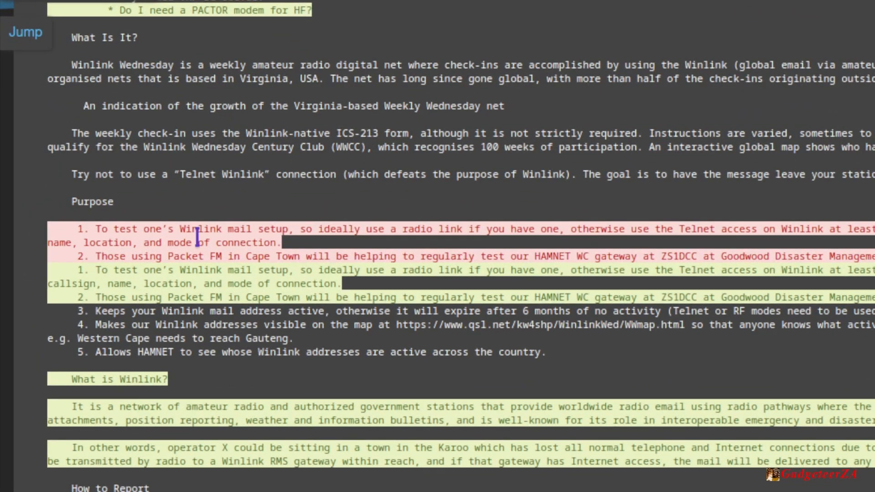
{"action": "mouse_move", "coordinate": [169, 284]}
{"action": "mouse_move", "coordinate": [193, 250]}
{"action": "mouse_move", "coordinate": [197, 280]}
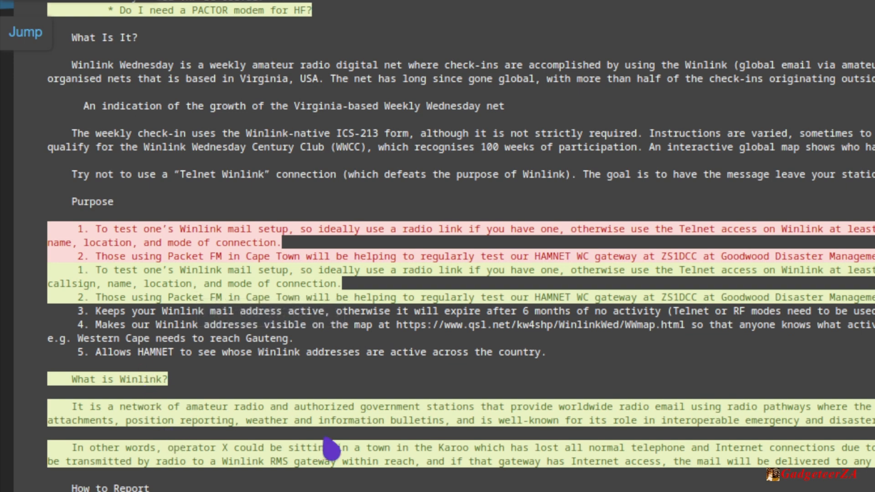
{"action": "scroll", "coordinate": [331, 449], "scroll_direction": "down", "scroll_amount": 20}
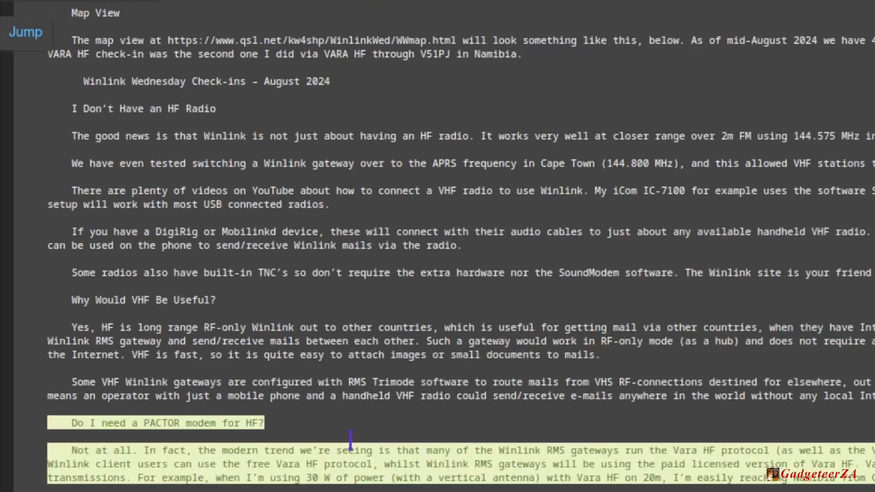
{"action": "scroll", "coordinate": [351, 440], "scroll_direction": "down", "scroll_amount": 1}
{"action": "scroll", "coordinate": [350, 437], "scroll_direction": "down", "scroll_amount": 2}
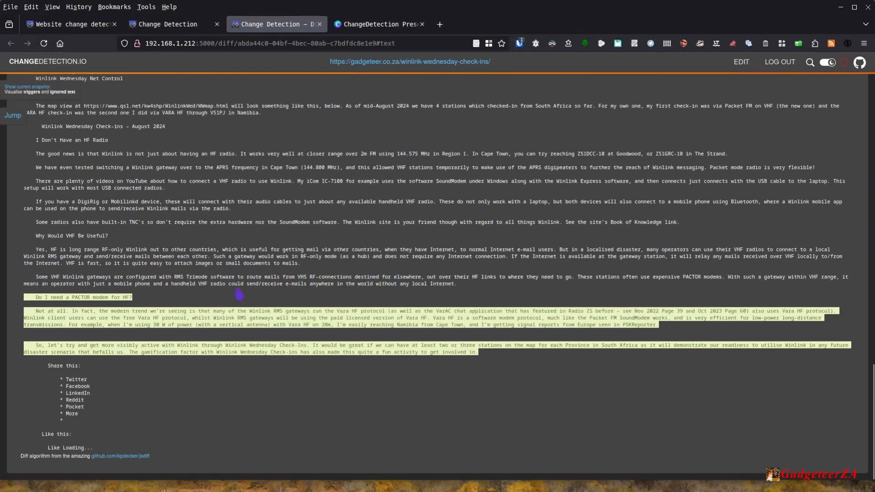
{"action": "scroll", "coordinate": [426, 374], "scroll_direction": "up", "scroll_amount": 15}
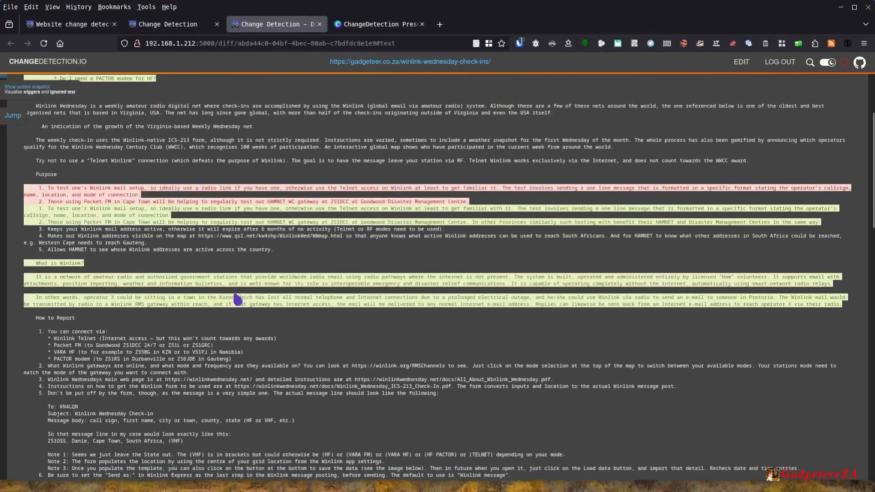
{"action": "scroll", "coordinate": [237, 299], "scroll_direction": "up", "scroll_amount": 5}
{"action": "scroll", "coordinate": [237, 299], "scroll_direction": "down", "scroll_amount": 1}
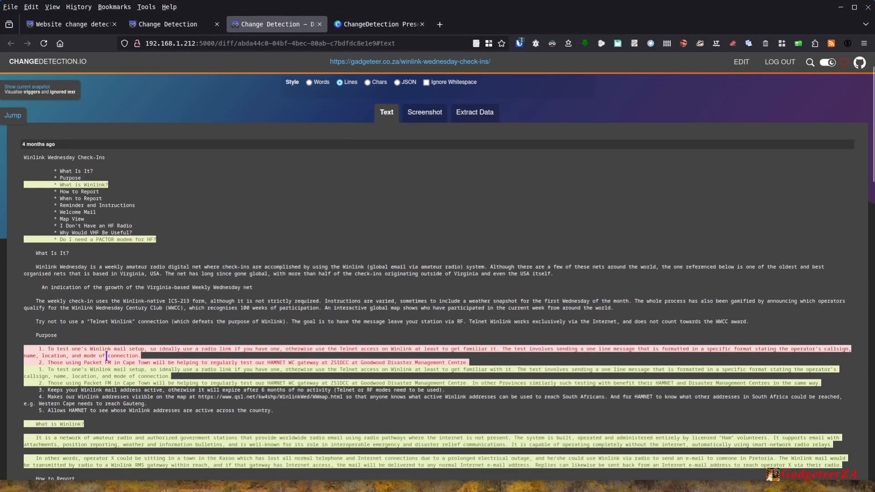
- Look through the latest captured screenshot of the watched page, and open the tool for extracting data from its history
{"action": "left_click", "coordinate": [429, 118]}
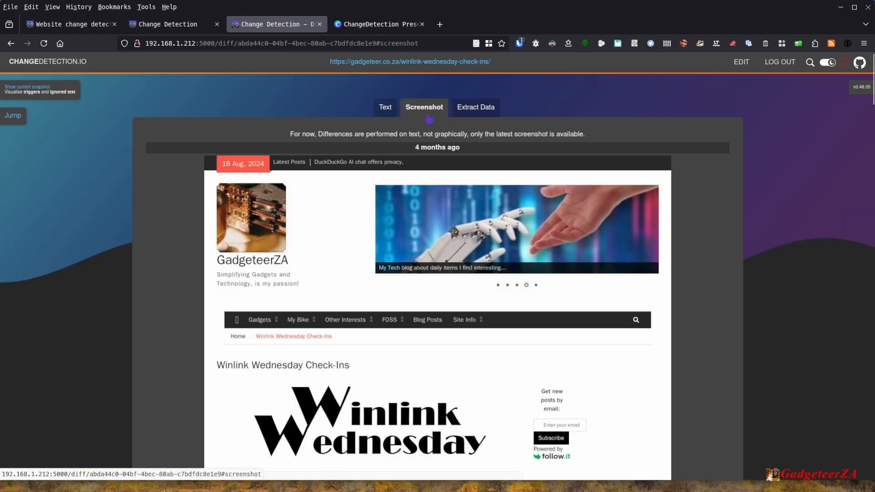
{"action": "scroll", "coordinate": [434, 215], "scroll_direction": "down", "scroll_amount": 5}
{"action": "scroll", "coordinate": [433, 215], "scroll_direction": "down", "scroll_amount": 15}
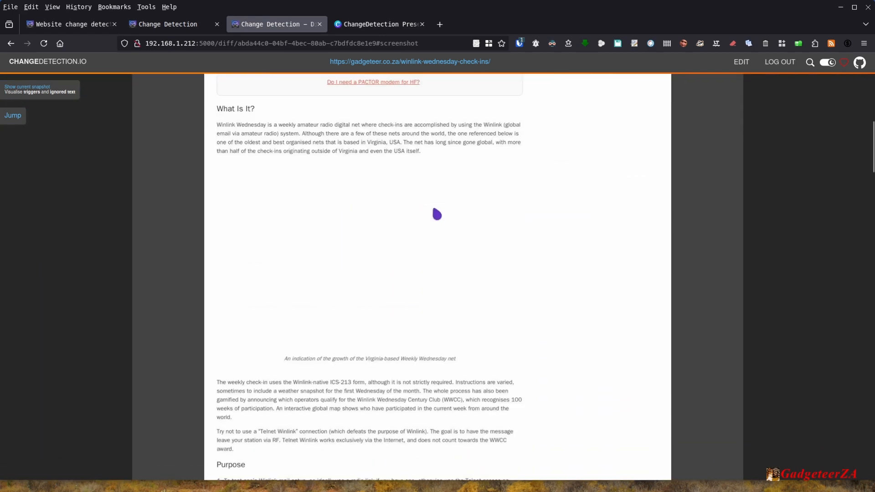
{"action": "scroll", "coordinate": [434, 215], "scroll_direction": "down", "scroll_amount": 14}
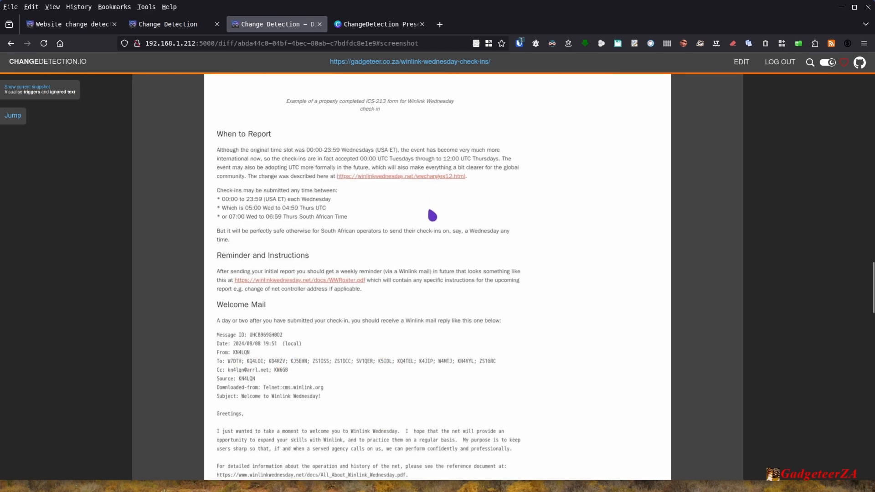
{"action": "scroll", "coordinate": [432, 215], "scroll_direction": "up", "scroll_amount": 20}
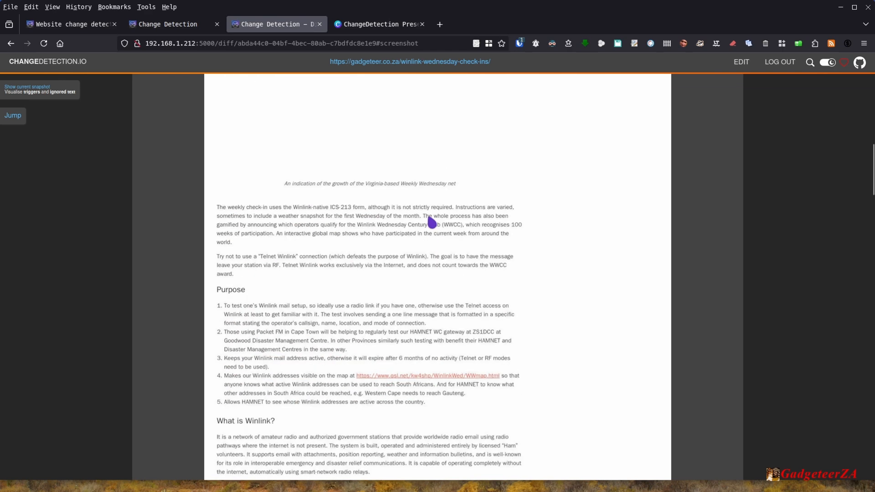
{"action": "scroll", "coordinate": [432, 224], "scroll_direction": "up", "scroll_amount": 10}
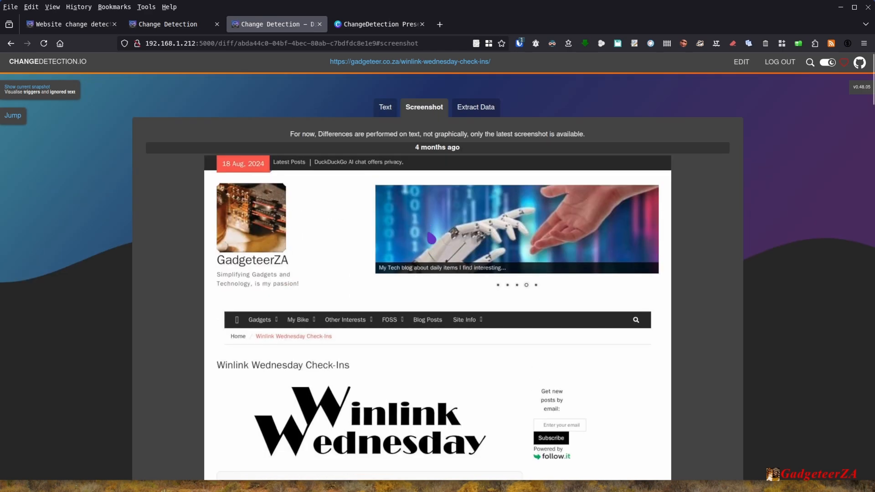
{"action": "left_click", "coordinate": [476, 111]}
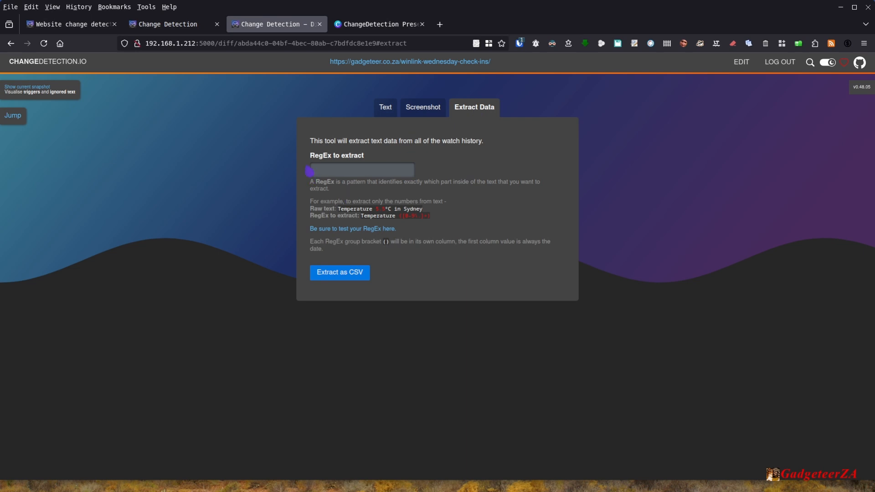
- Return to the text comparison and jump through its successive differences, finishing back at the start of the page
{"action": "left_click", "coordinate": [385, 108]}
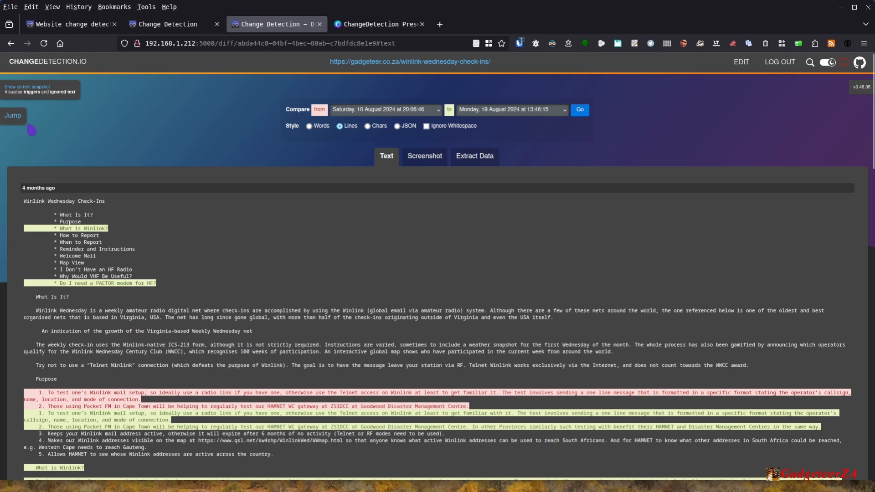
{"action": "left_click", "coordinate": [12, 117]}
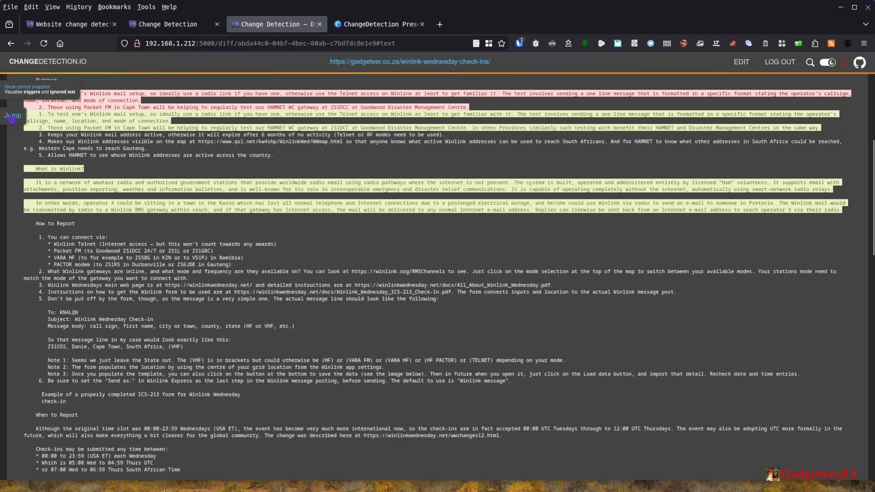
{"action": "left_click", "coordinate": [12, 117]}
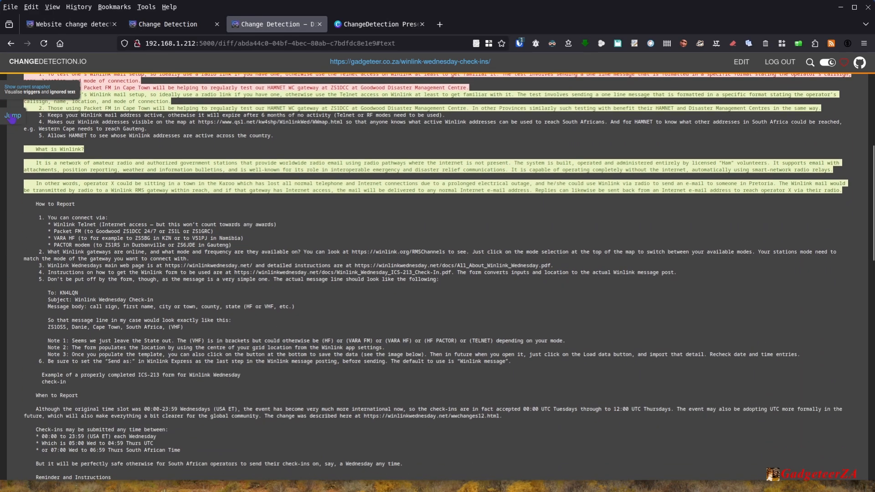
{"action": "left_click", "coordinate": [13, 117]}
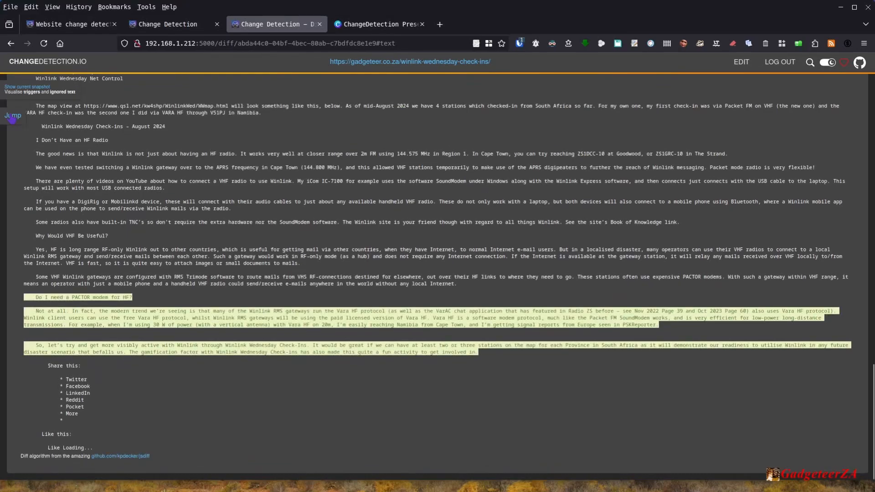
{"action": "scroll", "coordinate": [136, 204], "scroll_direction": "up", "scroll_amount": 15}
{"action": "scroll", "coordinate": [137, 207], "scroll_direction": "up", "scroll_amount": 4}
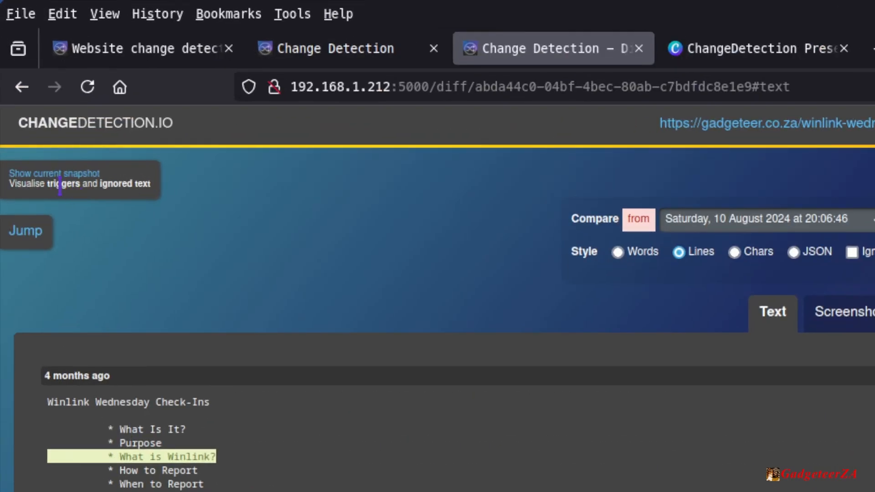
- Show the watched page's current text snapshot, read through it, and move to the previous stored version
{"action": "left_click", "coordinate": [82, 183]}
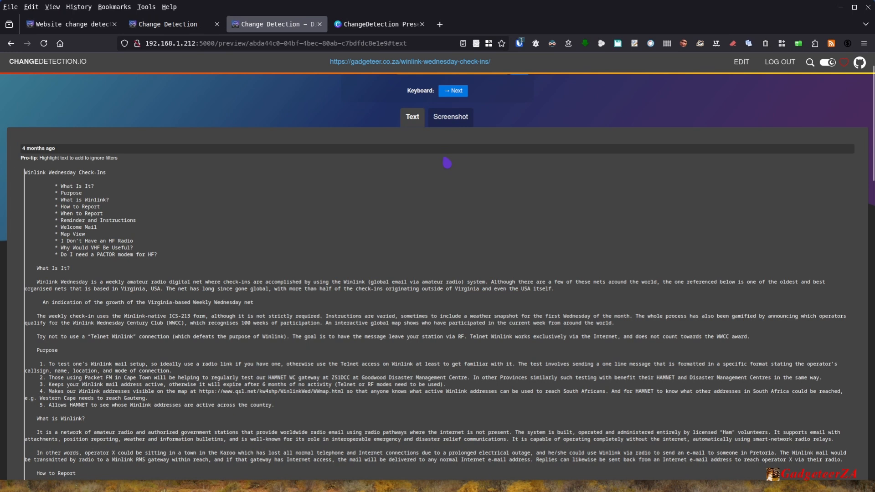
{"action": "scroll", "coordinate": [526, 339], "scroll_direction": "down", "scroll_amount": 3}
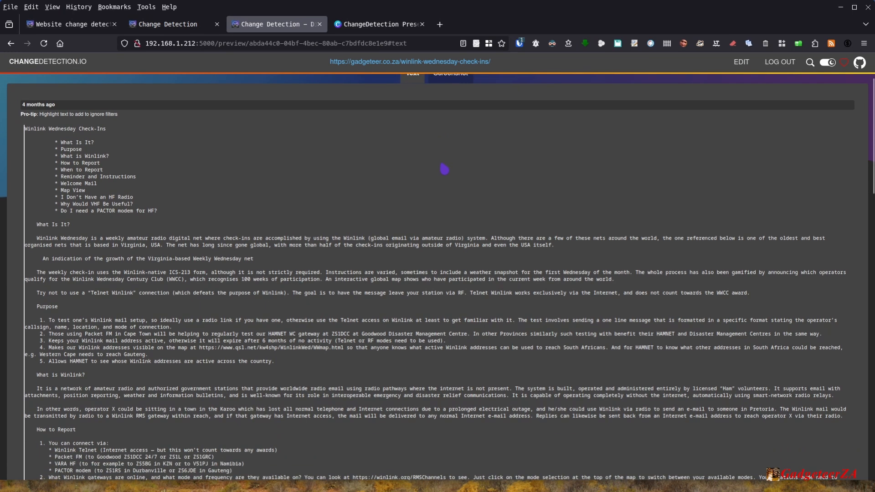
{"action": "scroll", "coordinate": [445, 169], "scroll_direction": "down", "scroll_amount": 2}
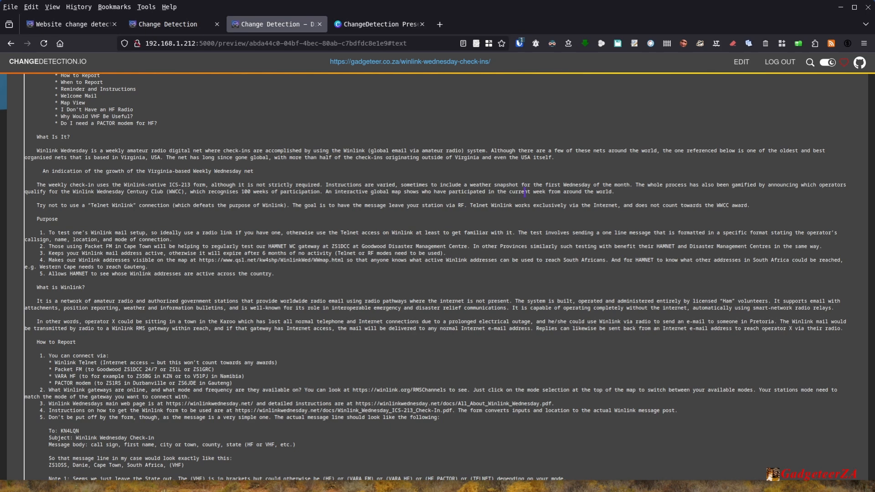
{"action": "key", "text": "Left"}
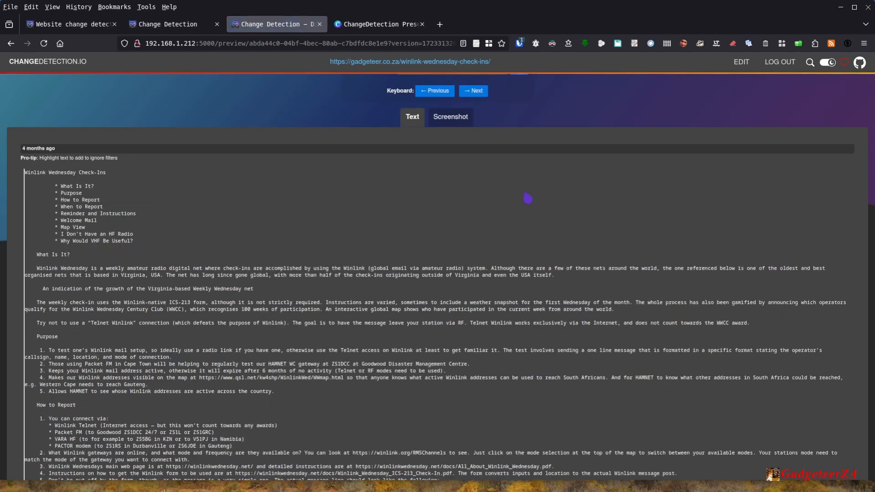
- Step back through the Winlink Wednesday page's stored text versions, comparing neighbouring ones, until the oldest is shown
{"action": "key", "text": "Left"}
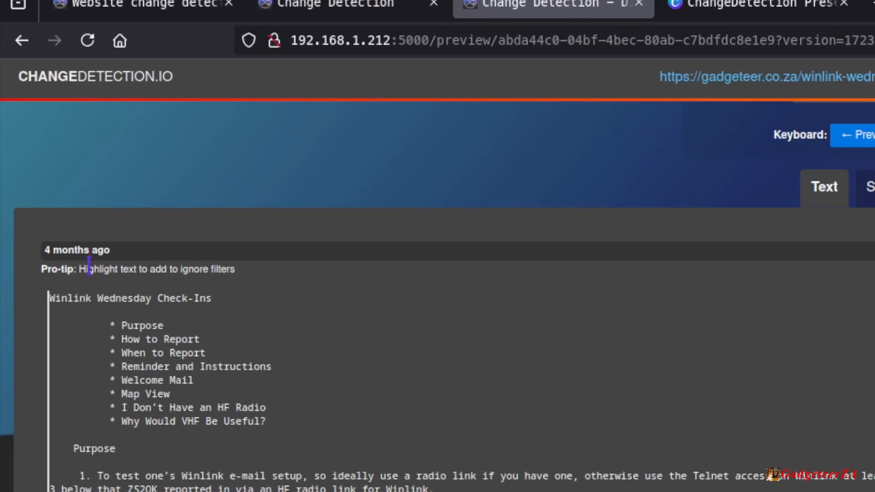
{"action": "key", "text": "Right"}
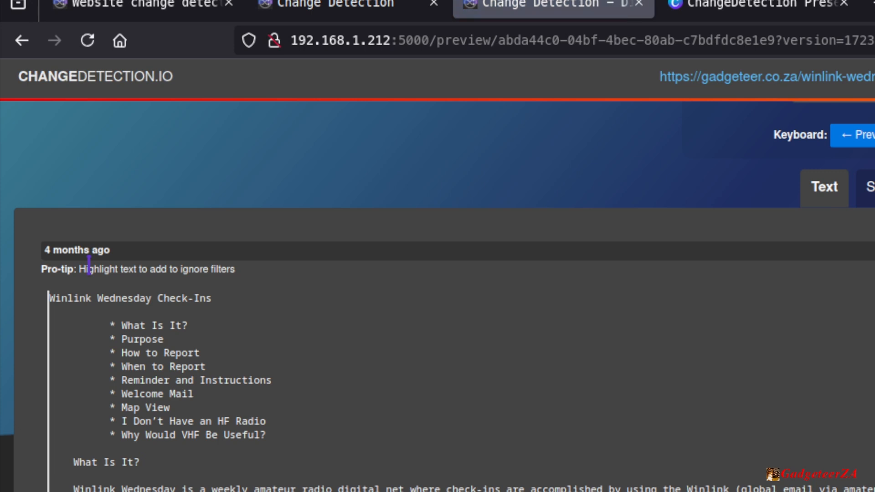
{"action": "key", "text": "Right"}
{"action": "key", "text": "Left"}
{"action": "key", "text": "Left"}
{"action": "key", "text": "Left"}
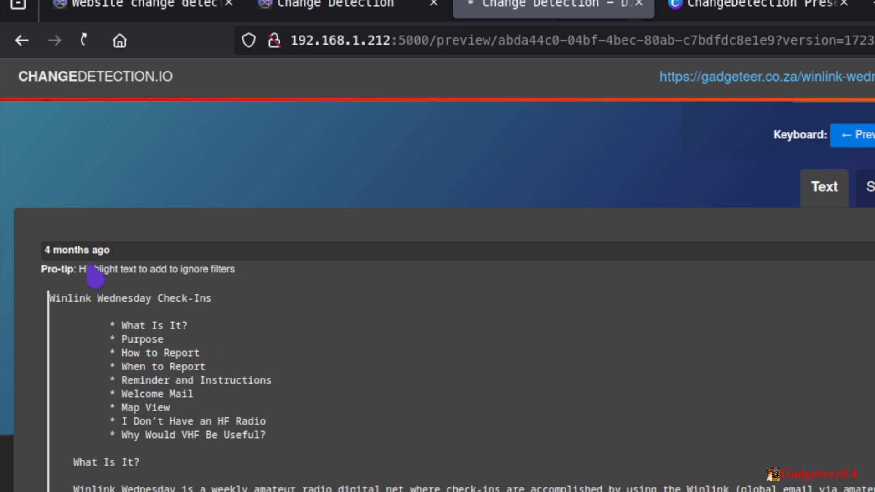
{"action": "key", "text": "Left"}
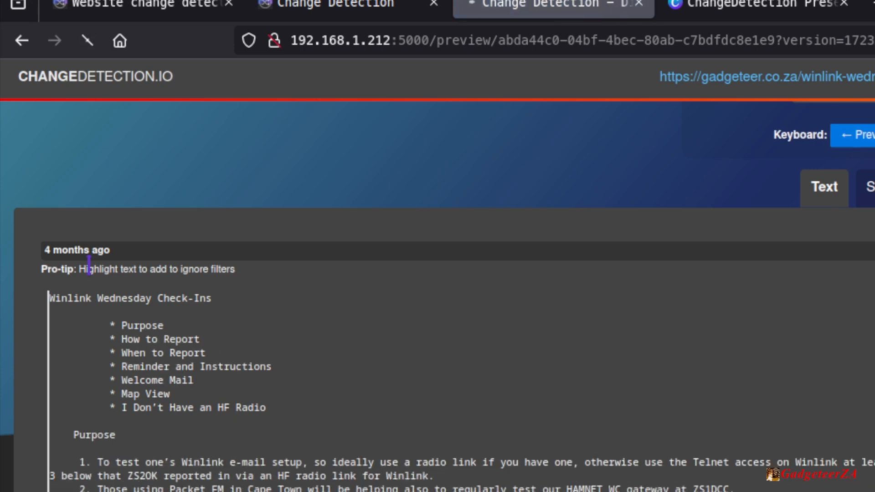
{"action": "key", "text": "Left"}
{"action": "key", "text": "Left"}
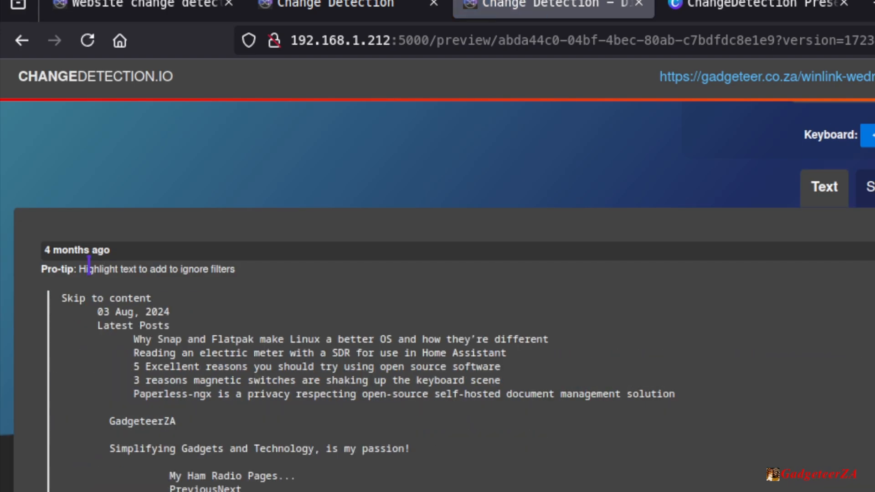
- Step forward through the Winlink Wednesday page's stored text versions to the most recent one
{"action": "key", "text": "Right"}
{"action": "key", "text": "Right"}
{"action": "key", "text": "Right"}
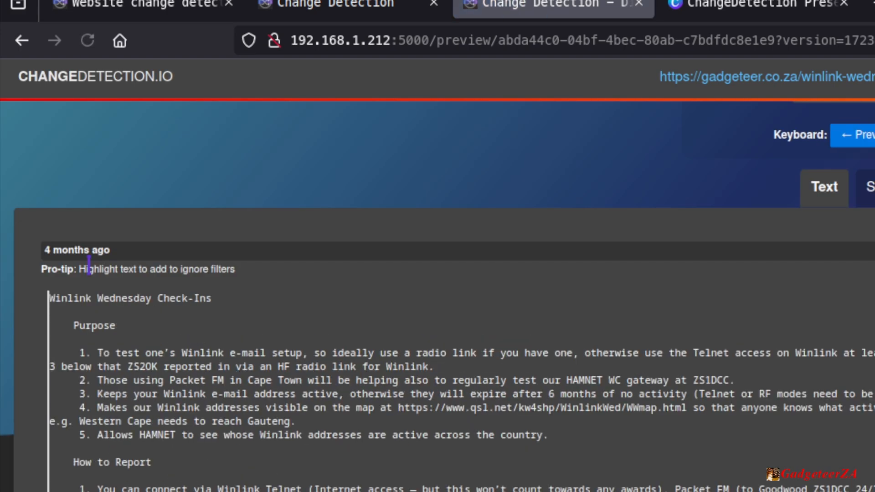
{"action": "key", "text": "Right"}
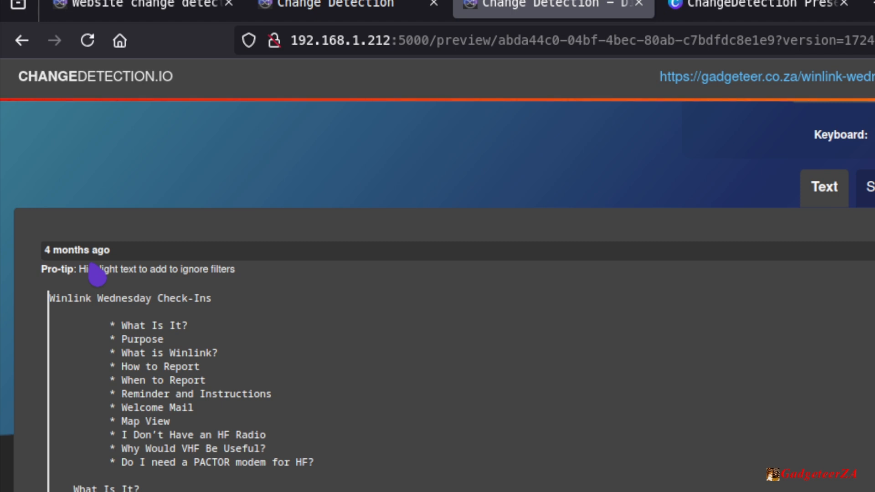
- Return to the overview of all watches and look through the listed sites and their last-changed times
{"action": "left_click", "coordinate": [101, 80]}
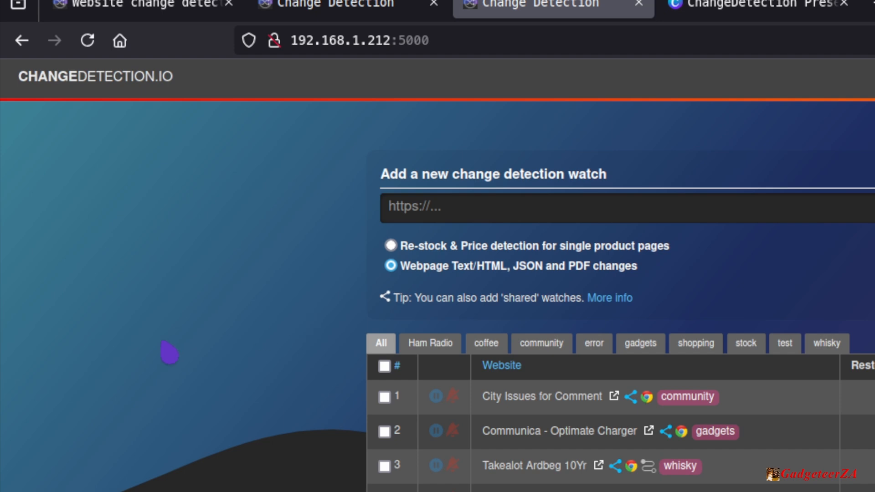
{"action": "scroll", "coordinate": [197, 401], "scroll_direction": "down", "scroll_amount": 4}
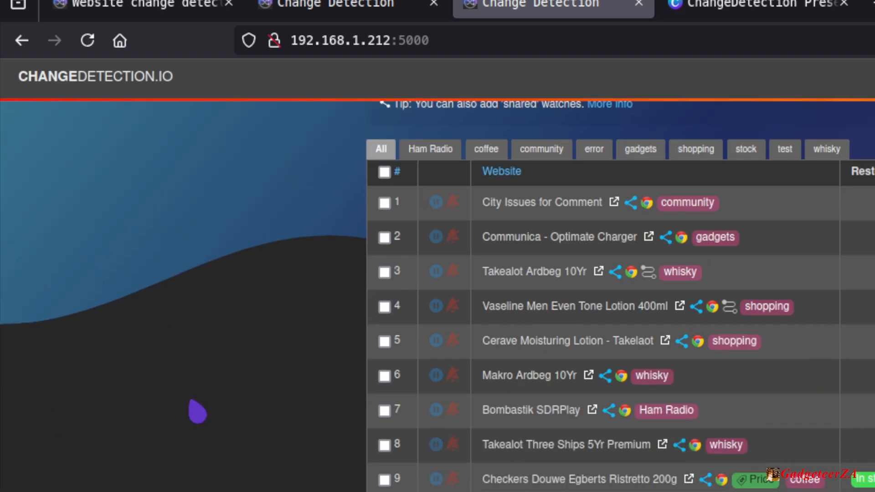
{"action": "scroll", "coordinate": [197, 411], "scroll_direction": "up", "scroll_amount": 2}
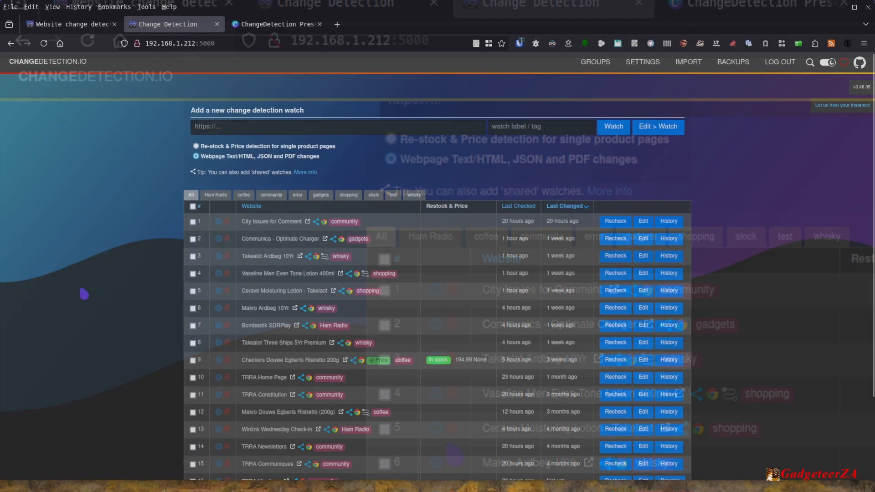
{"action": "scroll", "coordinate": [84, 295], "scroll_direction": "down", "scroll_amount": 3}
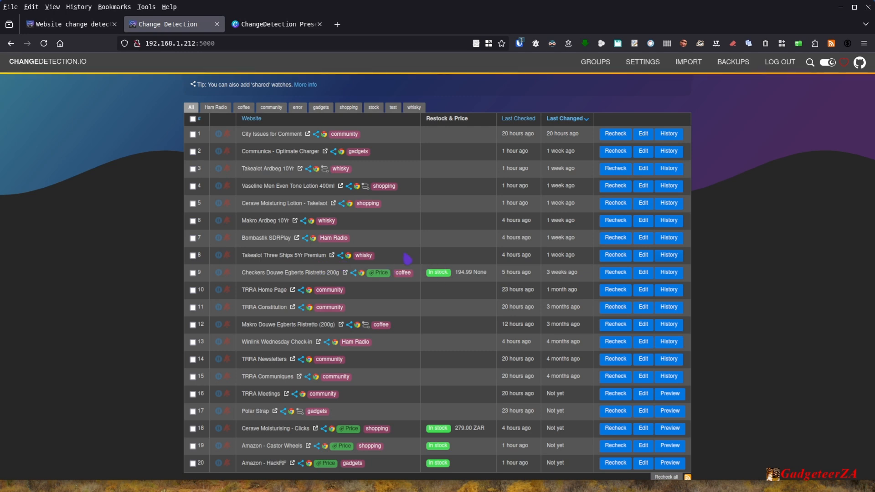
- Open the change history of the Takealot Three Ships 5Yr Premium watch and inspect its text difference and latest screenshot
{"action": "left_click", "coordinate": [669, 257]}
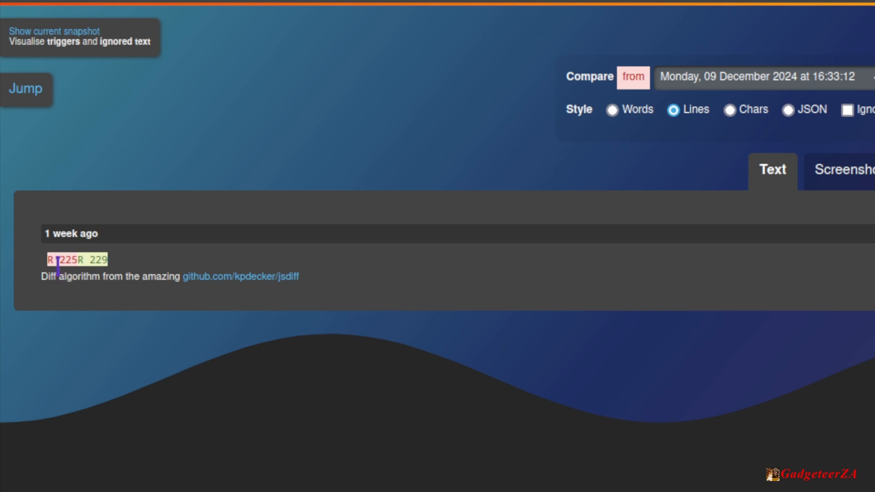
{"action": "mouse_move", "coordinate": [58, 262]}
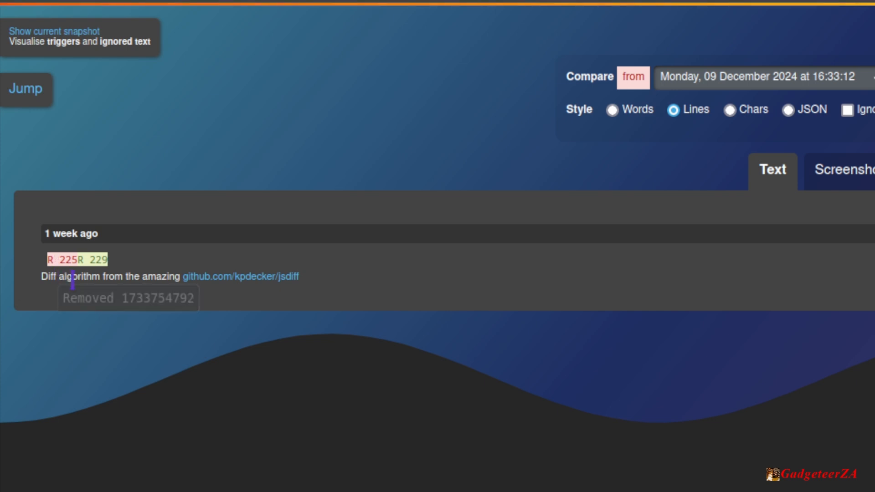
{"action": "mouse_move", "coordinate": [94, 259]}
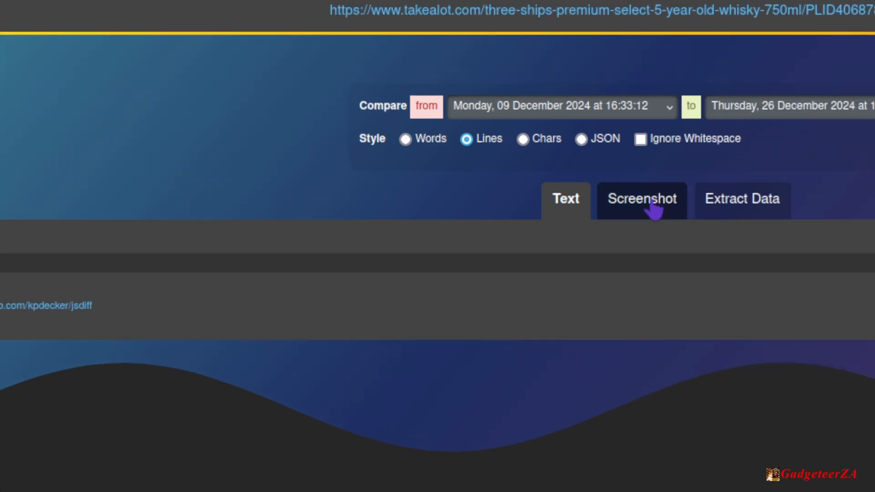
{"action": "left_click", "coordinate": [655, 210]}
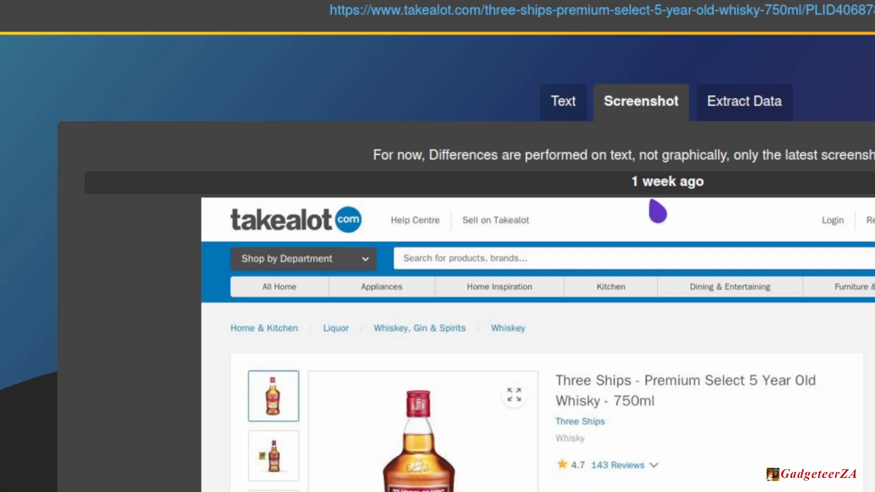
{"action": "scroll", "coordinate": [710, 319], "scroll_direction": "down", "scroll_amount": 8}
{"action": "scroll", "coordinate": [707, 329], "scroll_direction": "up", "scroll_amount": 8}
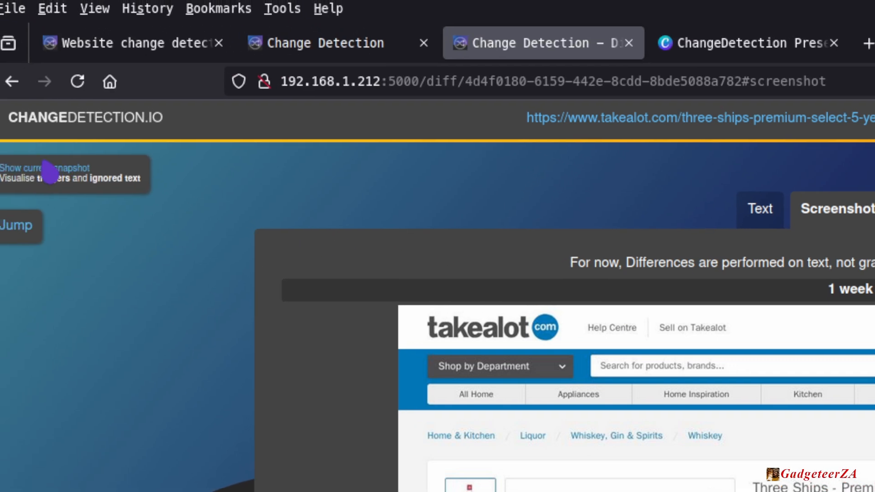
- Show the whisky watch's current text snapshot and step back through its earlier recorded prices to the 07 November version
{"action": "left_click", "coordinate": [50, 179]}
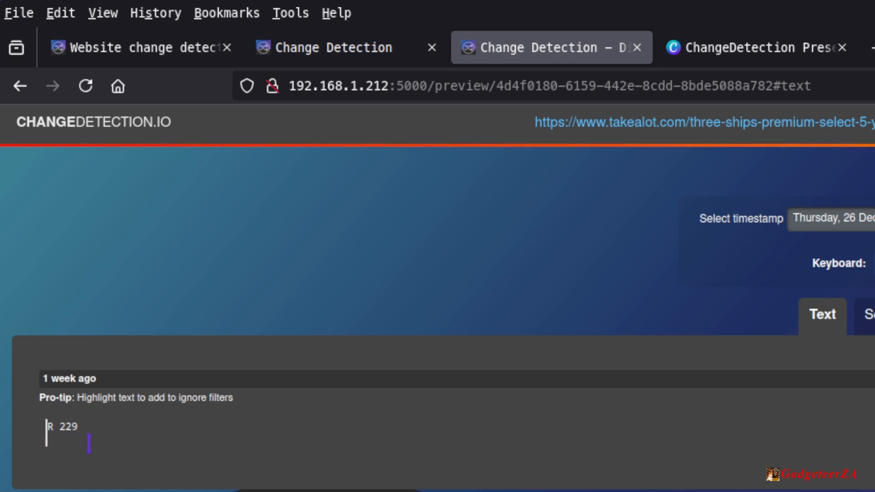
{"action": "key", "text": "Left"}
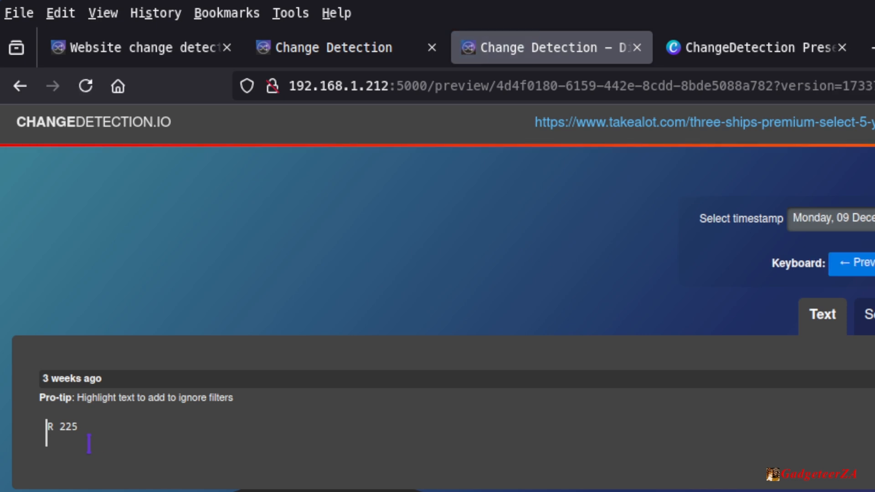
{"action": "key", "text": "Left"}
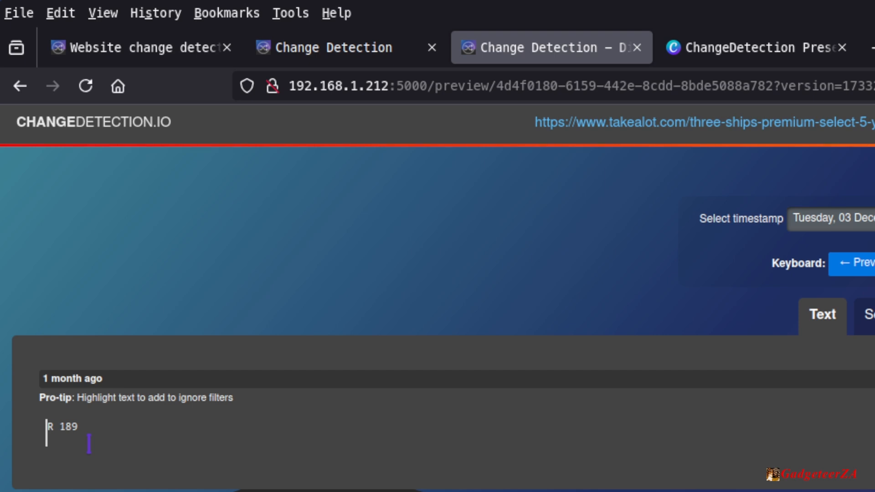
{"action": "key", "text": "Left"}
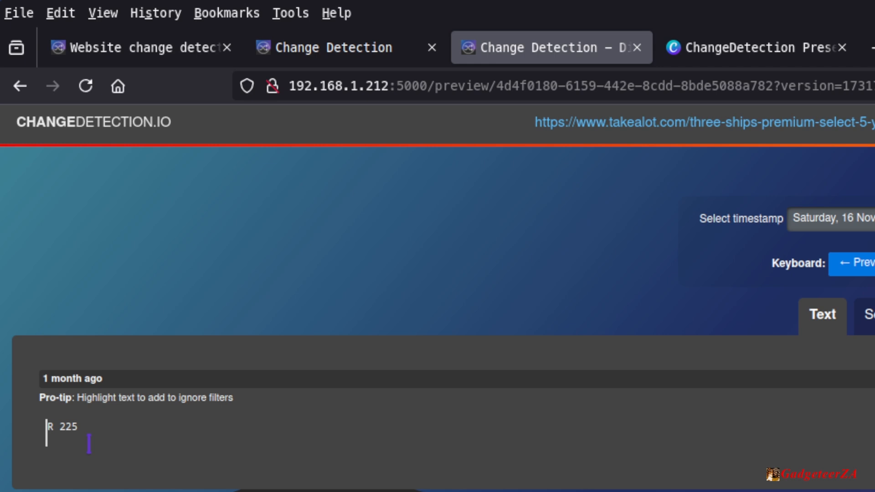
{"action": "key", "text": "Left"}
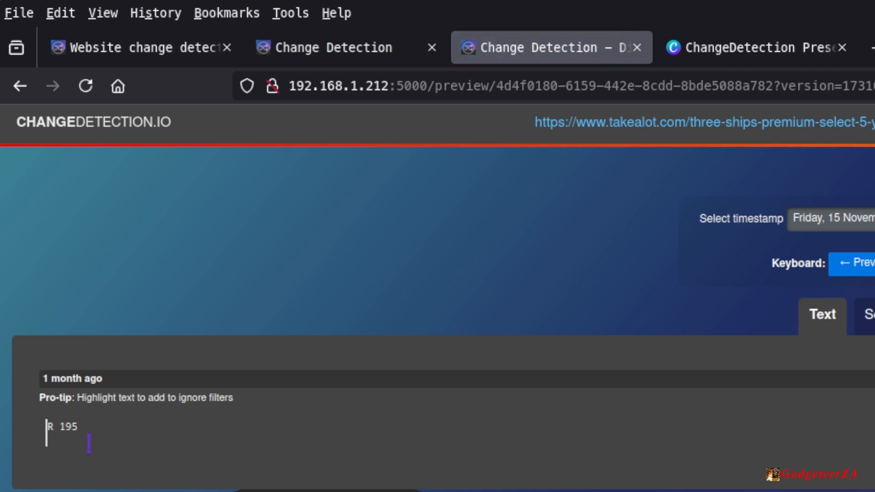
{"action": "key", "text": "Left"}
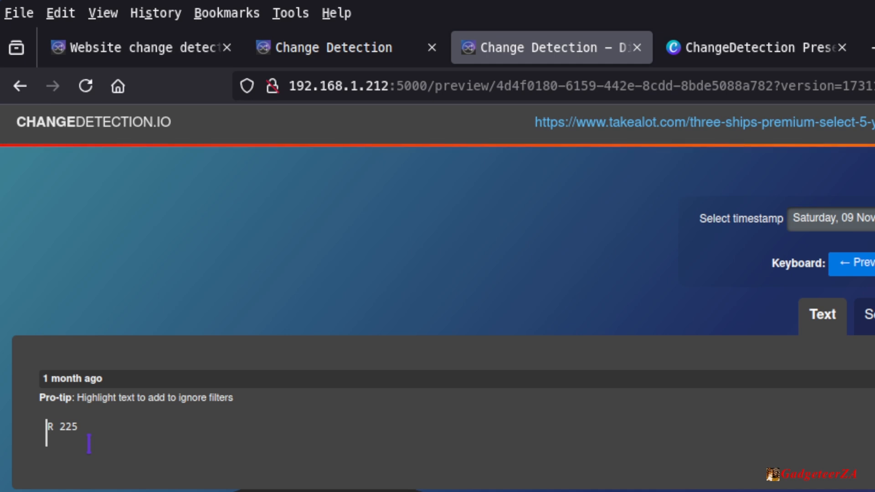
{"action": "key", "text": "Left"}
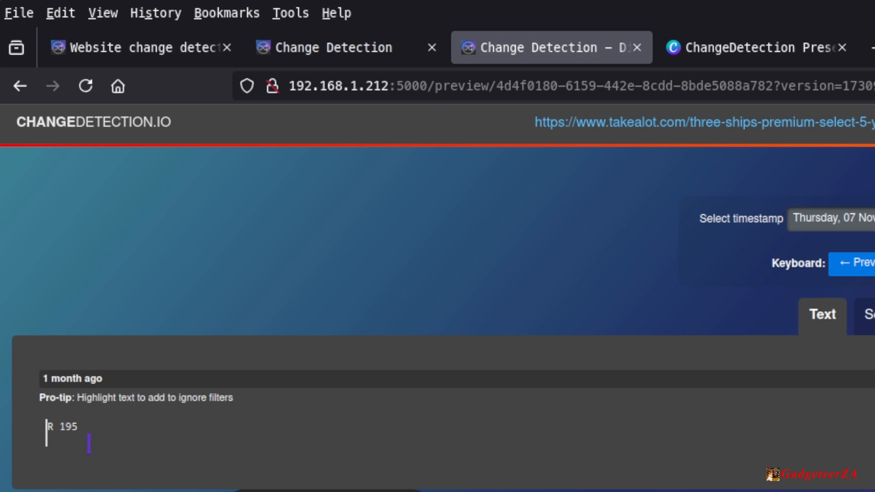
- Step forward through the whisky watch's stored prices to the 26 December 2024 snapshot
{"action": "key", "text": "Right"}
{"action": "key", "text": "Right"}
{"action": "key", "text": "Right"}
{"action": "key", "text": "Right"}
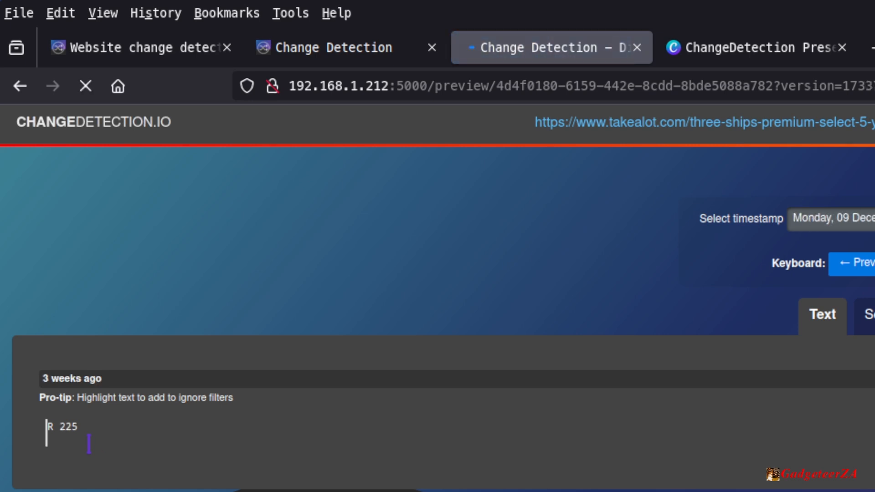
{"action": "key", "text": "Right"}
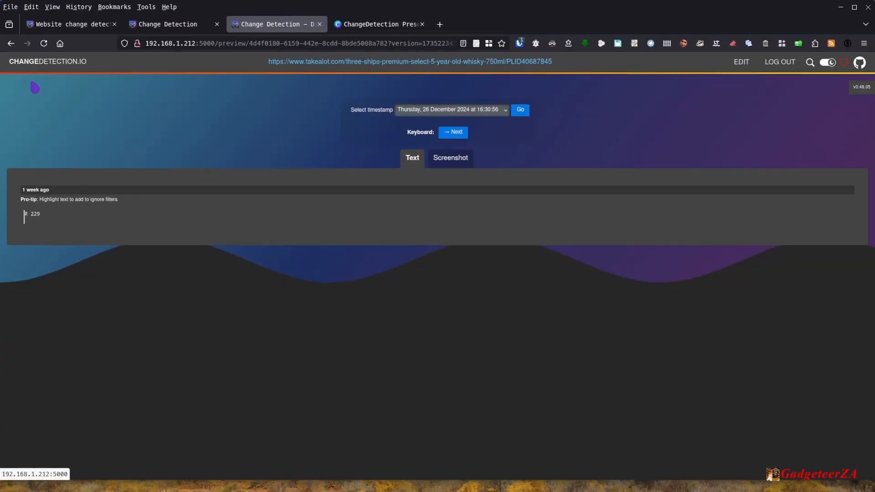
- Leave the whisky snapshot, close its extra browser tab and go back to the start of the main watch list
{"action": "left_click", "coordinate": [78, 68]}
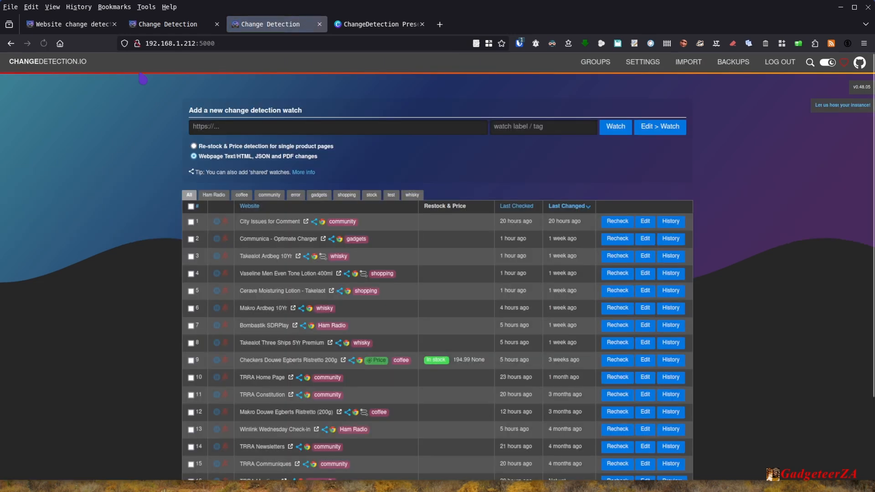
{"action": "left_click", "coordinate": [319, 24]}
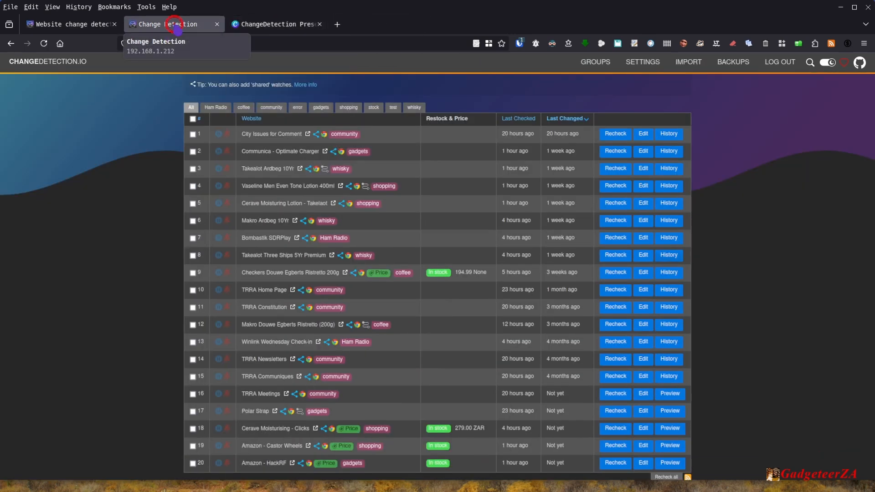
{"action": "scroll", "coordinate": [86, 215], "scroll_direction": "up", "scroll_amount": 3}
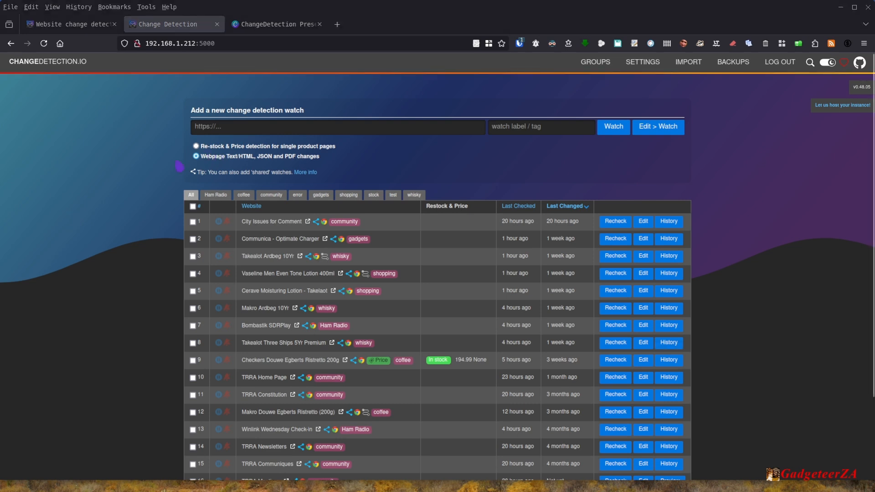
{"action": "left_click", "coordinate": [203, 126]}
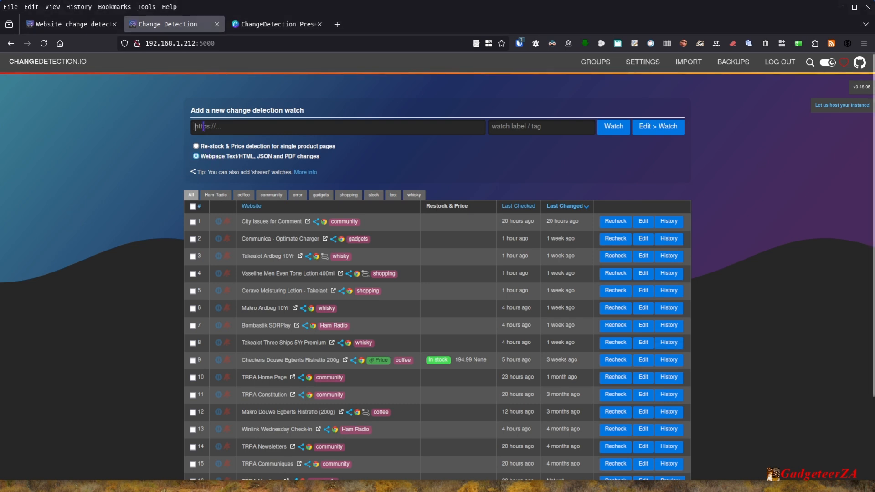
{"action": "type", "text": "https://www.takealot.com/douwe-egberts-ristretto-style-instant-coffee-200g-jar/PLID72191475"}
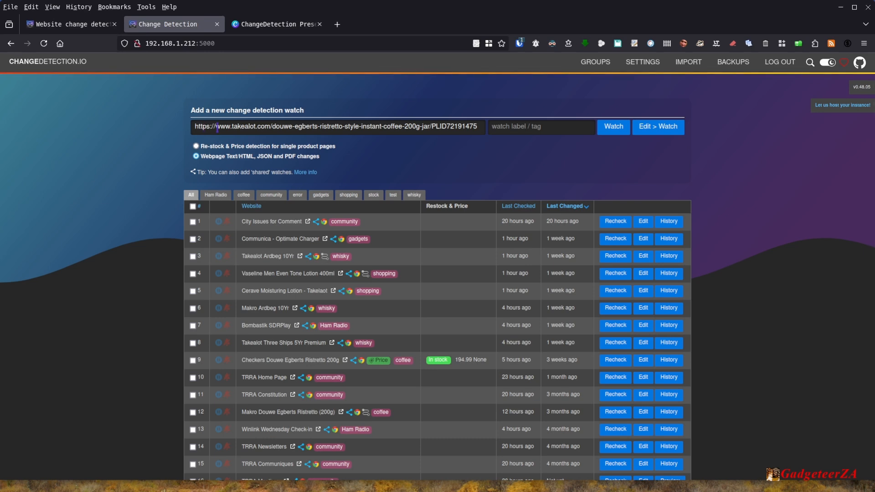
{"action": "left_click", "coordinate": [499, 127]}
{"action": "type", "text": "shopp"}
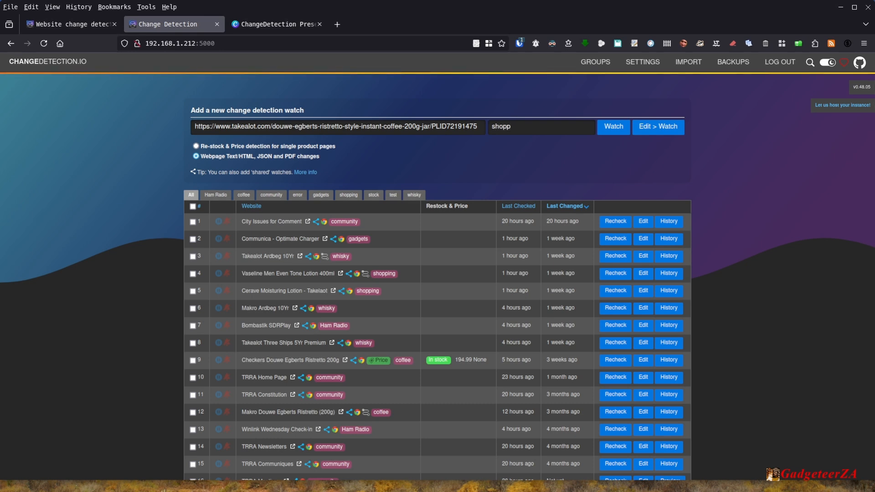
{"action": "type", "text": "ing"}
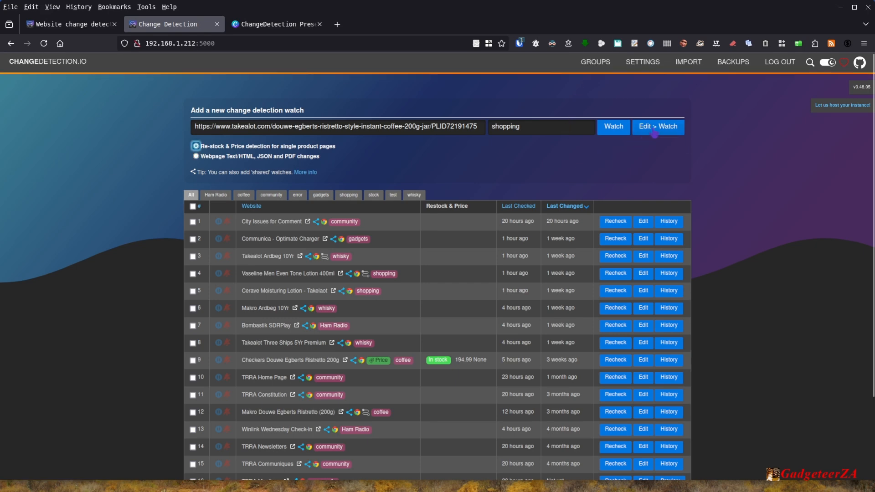
{"action": "left_click", "coordinate": [656, 132]}
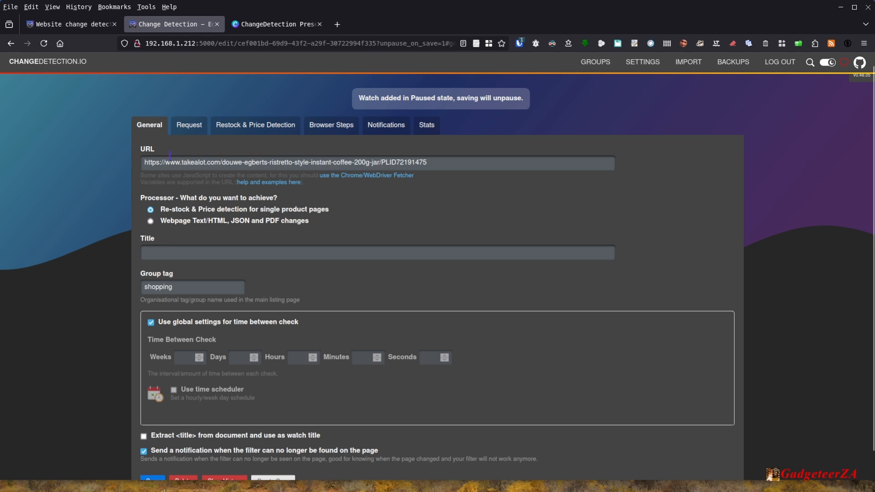
- Switch the new coffee watch's processor to Webpage Text/HTML, JSON and PDF changes
{"action": "scroll", "coordinate": [408, 166], "scroll_direction": "down", "scroll_amount": 1}
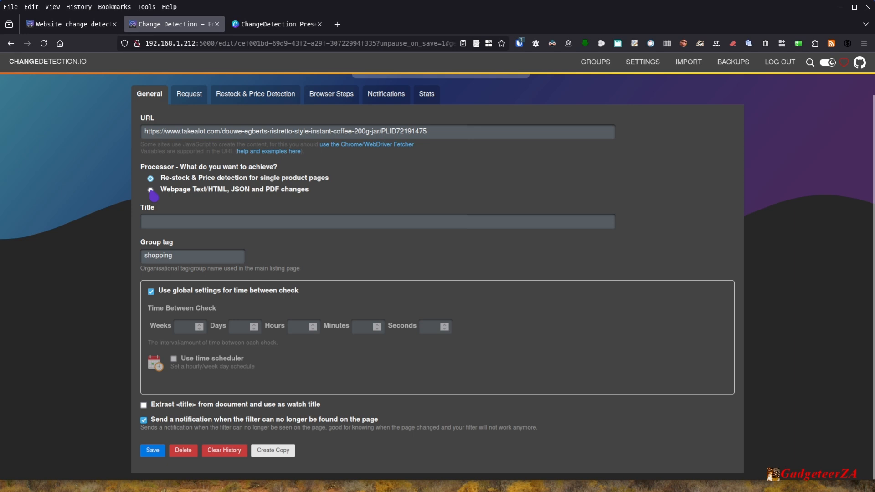
{"action": "left_click", "coordinate": [152, 191]}
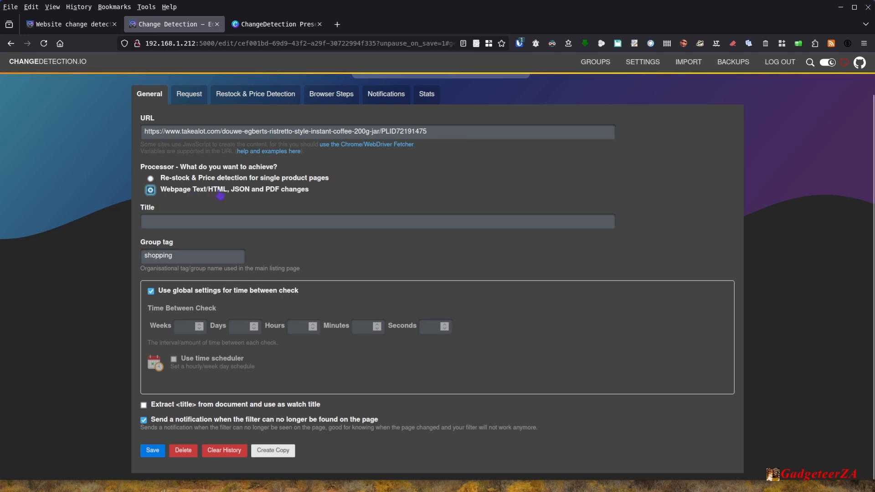
- Title the new coffee watch "Test Coffee"
{"action": "left_click", "coordinate": [223, 218]}
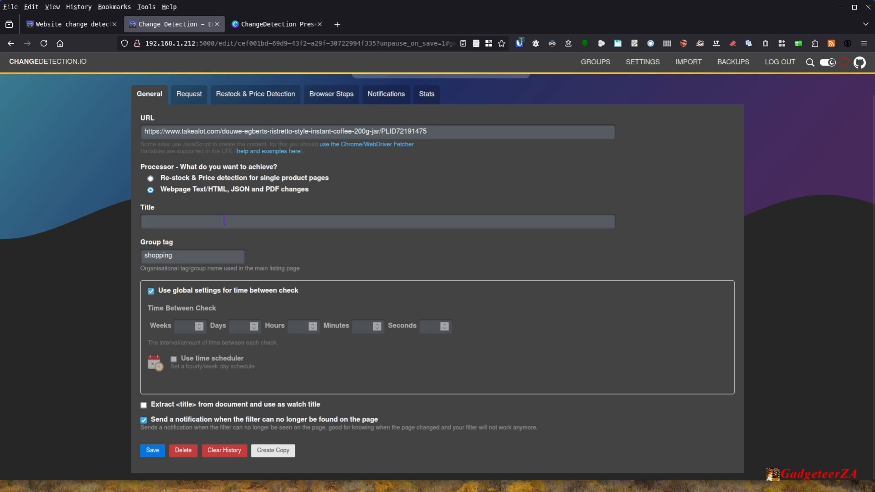
{"action": "type", "text": "Test"}
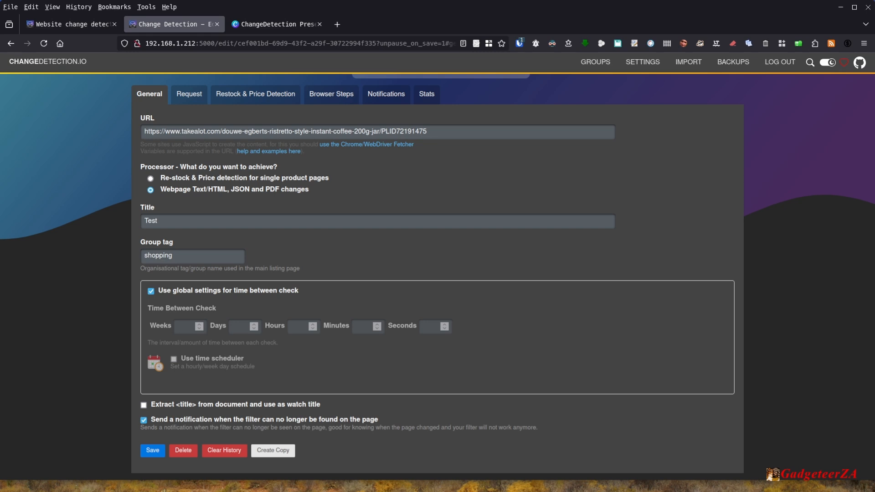
{"action": "type", "text": " Coffee"}
{"action": "key", "text": "Tab"}
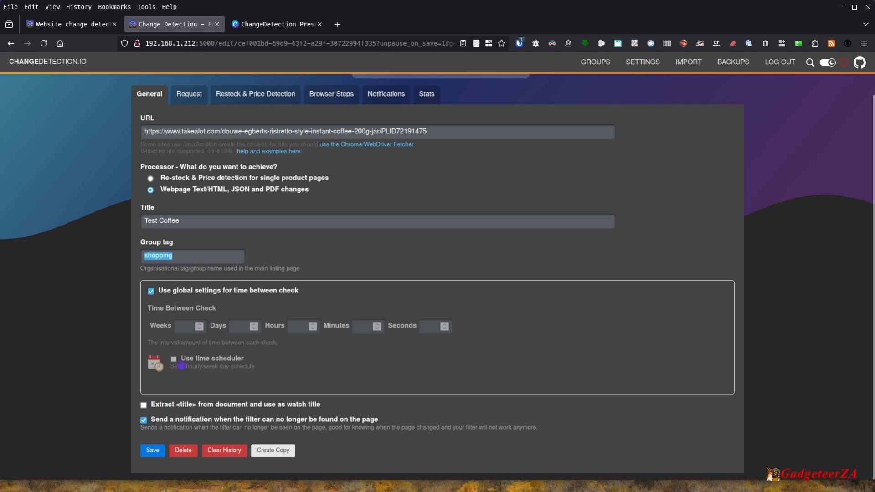
- Enable the time scheduler to examine its day-by-day limits, and turn the scheduler back off
{"action": "left_click", "coordinate": [175, 361]}
{"action": "scroll", "coordinate": [215, 330], "scroll_direction": "down", "scroll_amount": 3}
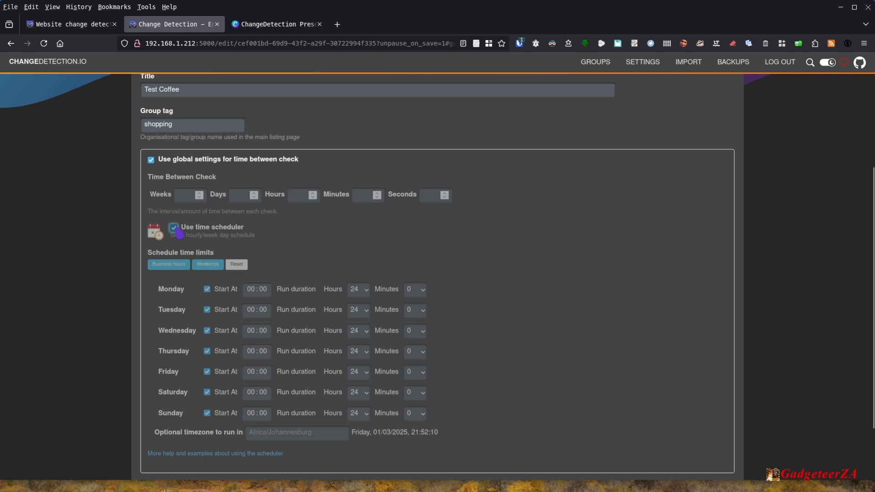
{"action": "left_click", "coordinate": [174, 227]}
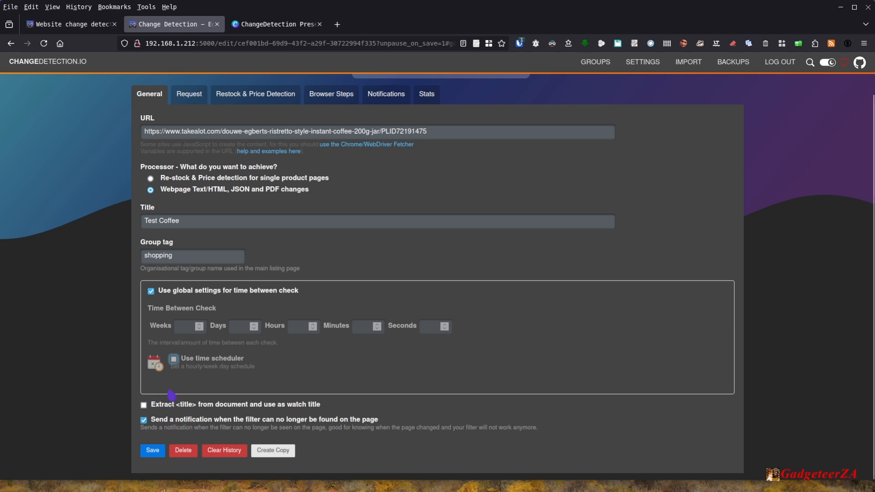
- Review the advanced request options of the Basic fast Plaintext/HTTP Client and set the fetch method to Playwright Chromium/Javascript
{"action": "left_click", "coordinate": [192, 97]}
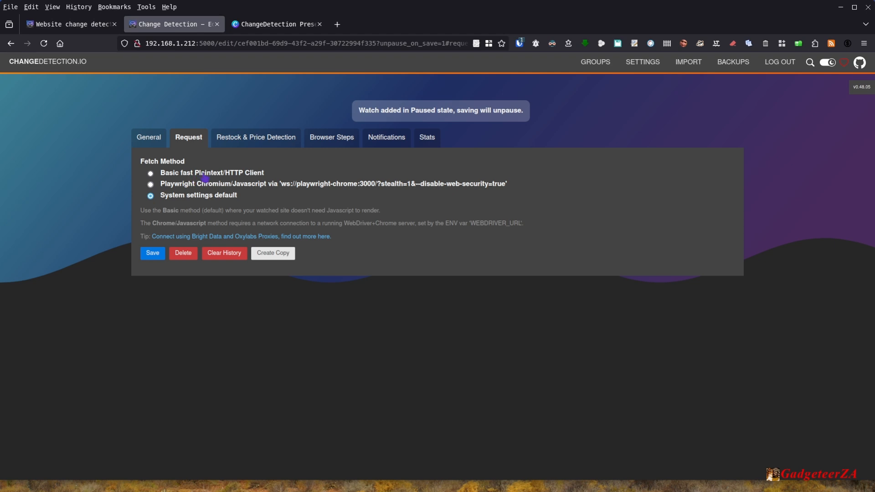
{"action": "left_click", "coordinate": [205, 176]}
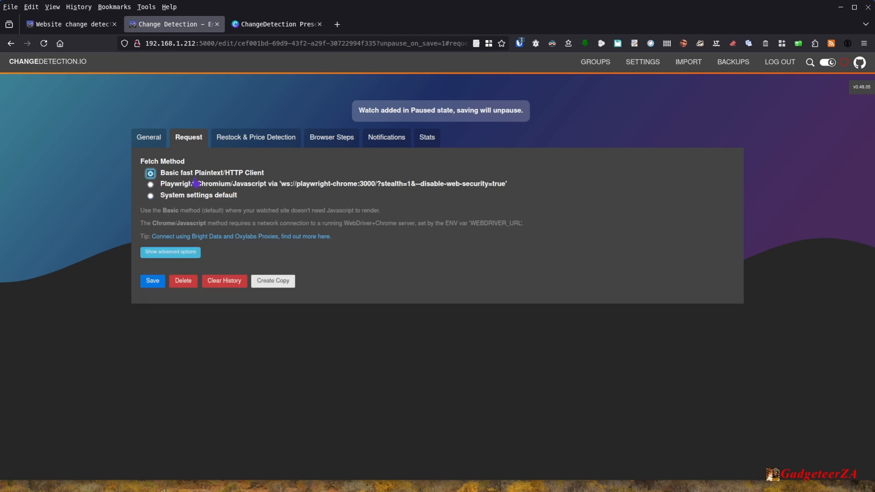
{"action": "left_click", "coordinate": [196, 253]}
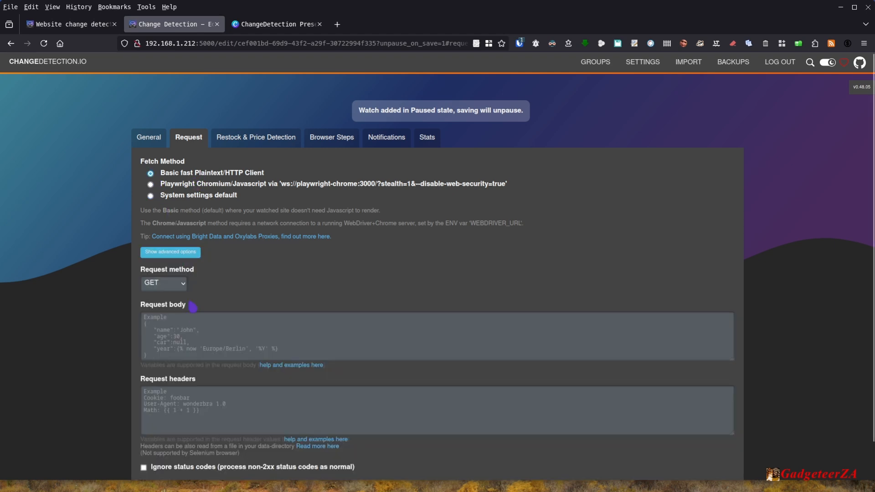
{"action": "scroll", "coordinate": [190, 315], "scroll_direction": "down", "scroll_amount": 2}
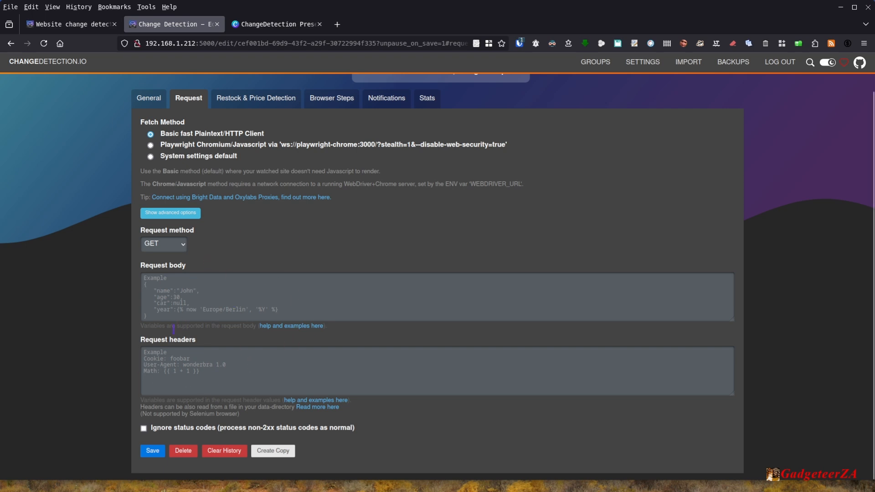
{"action": "left_click", "coordinate": [183, 245]}
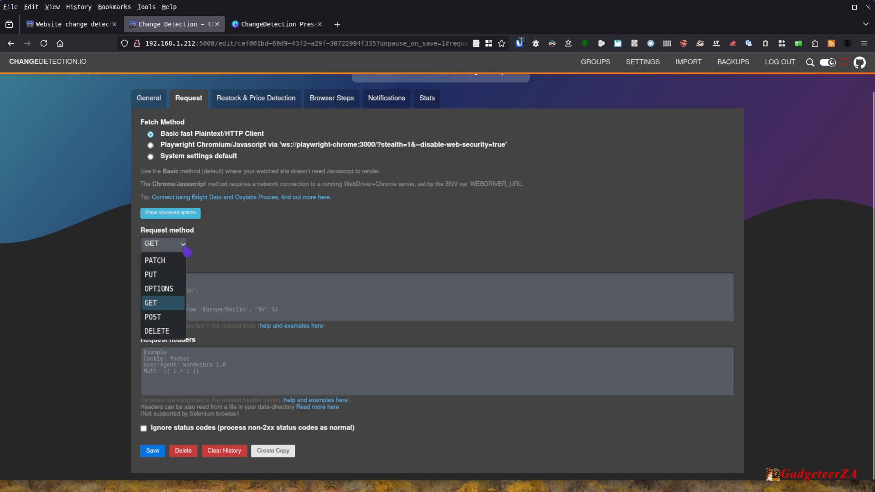
{"action": "left_click", "coordinate": [269, 243]}
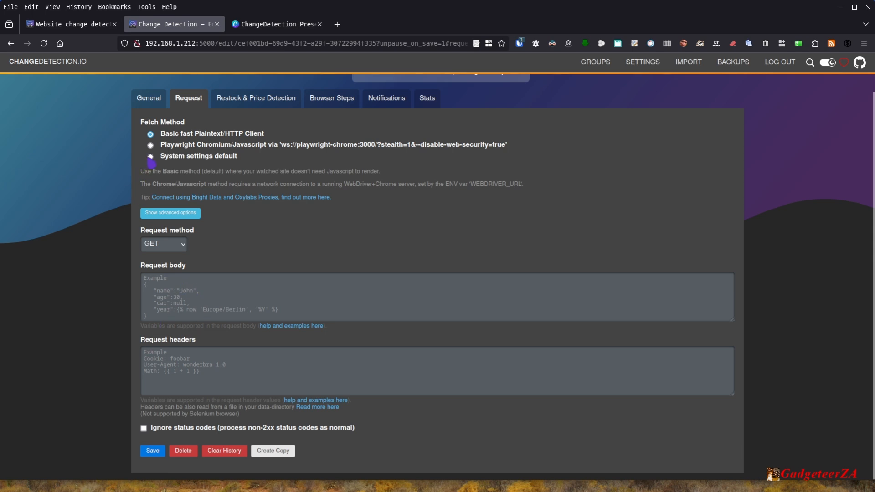
{"action": "left_click", "coordinate": [169, 144]}
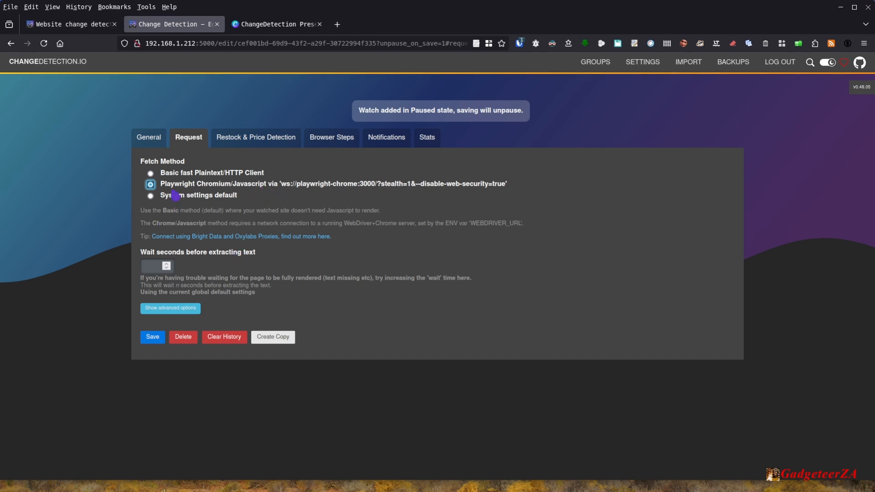
- Try switching off re-stock detection and price following, and restore In Stock only with Follow price changes enabled
{"action": "left_click", "coordinate": [235, 143]}
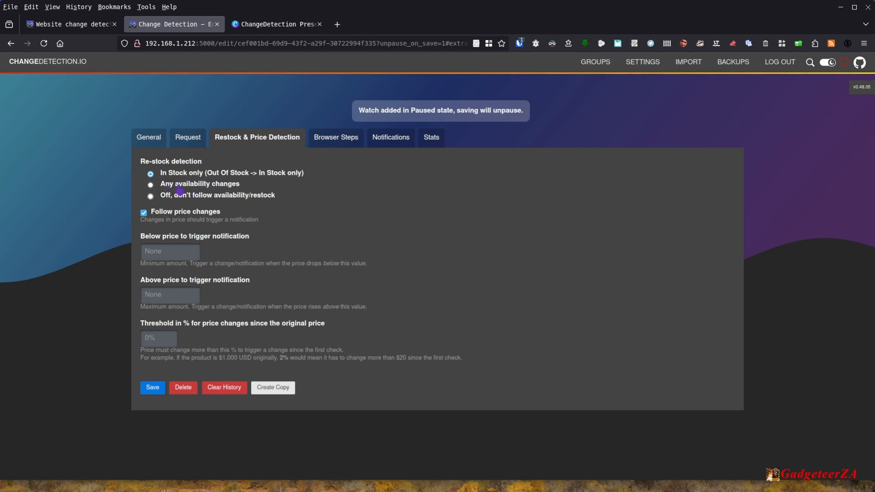
{"action": "left_click", "coordinate": [151, 196]}
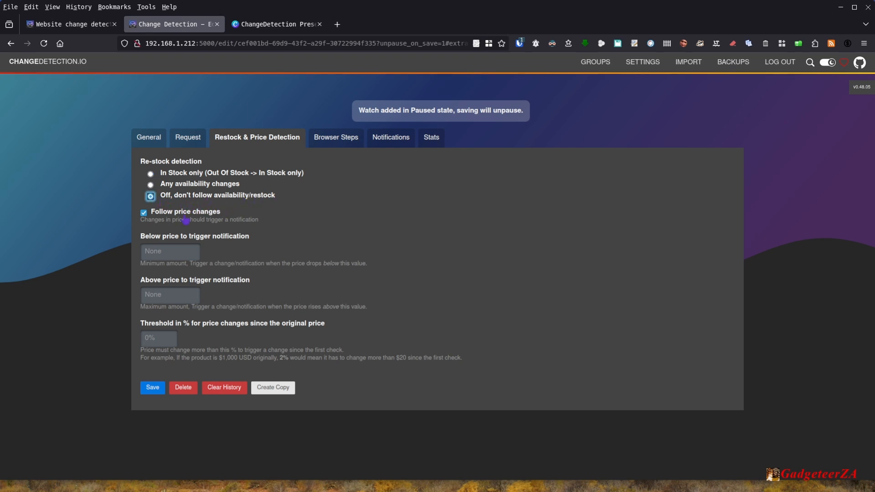
{"action": "left_click", "coordinate": [151, 174]}
{"action": "left_click", "coordinate": [144, 213]}
{"action": "left_click", "coordinate": [144, 213]}
{"action": "left_click", "coordinate": [215, 294]}
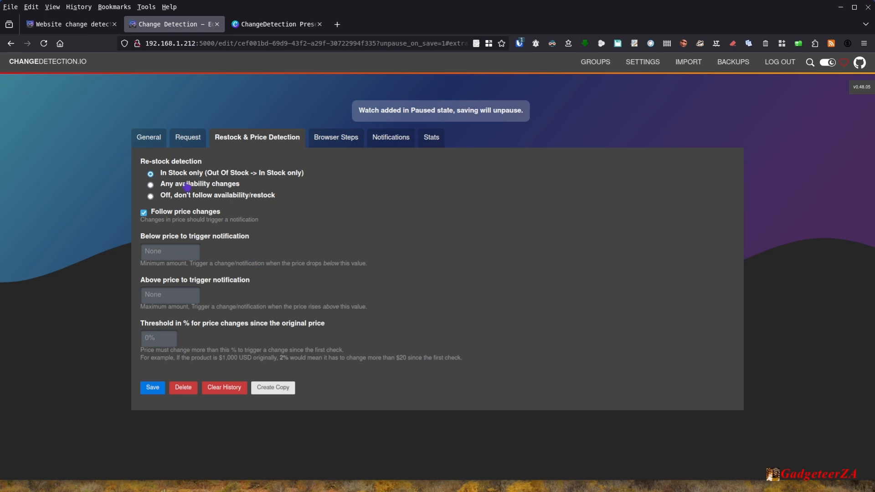
- Start the Browser Steps session for the coffee page and examine the loaded page and the available step actions
{"action": "left_click", "coordinate": [332, 144]}
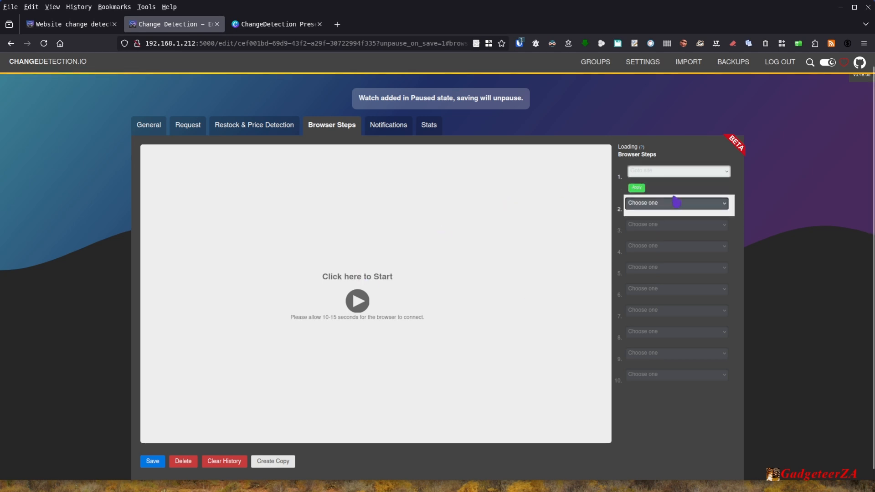
{"action": "left_click", "coordinate": [358, 304]}
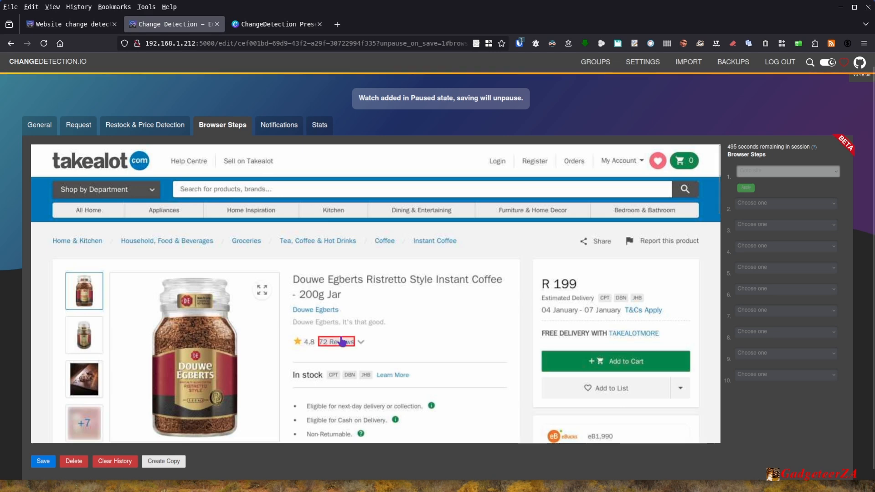
{"action": "scroll", "coordinate": [456, 351], "scroll_direction": "down", "scroll_amount": 4}
{"action": "scroll", "coordinate": [468, 355], "scroll_direction": "down", "scroll_amount": 5}
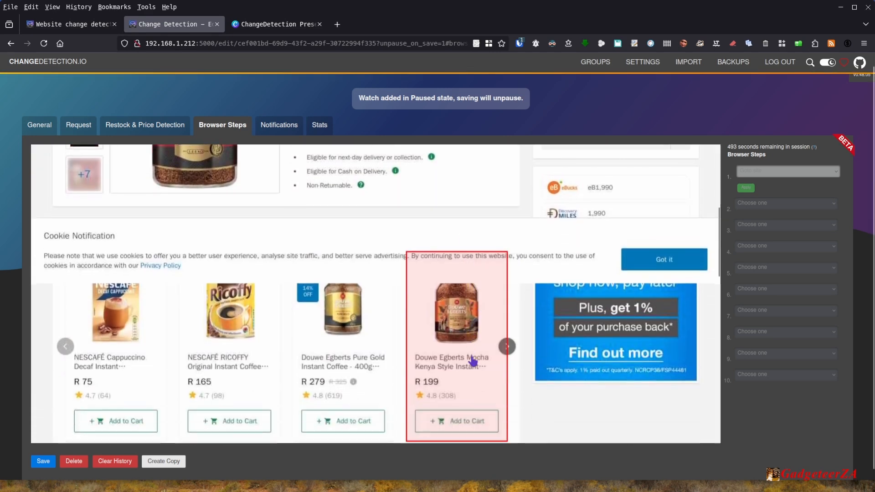
{"action": "scroll", "coordinate": [500, 365], "scroll_direction": "up", "scroll_amount": 10}
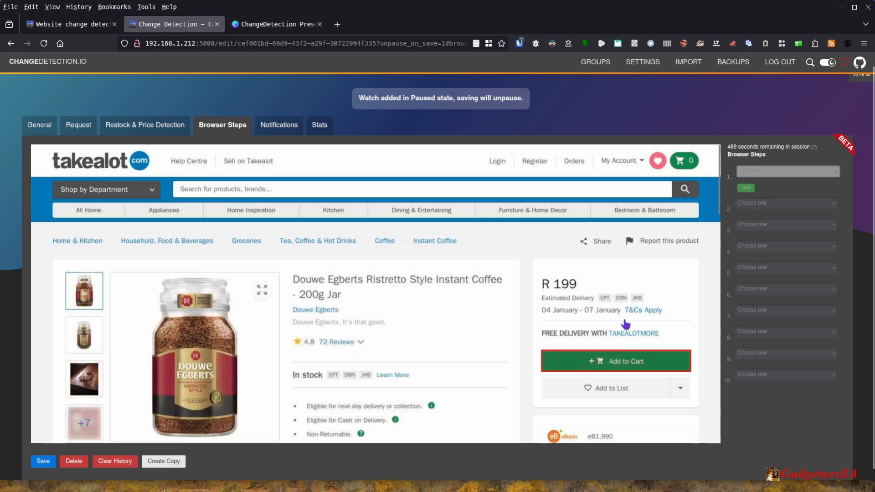
{"action": "left_click", "coordinate": [787, 203]}
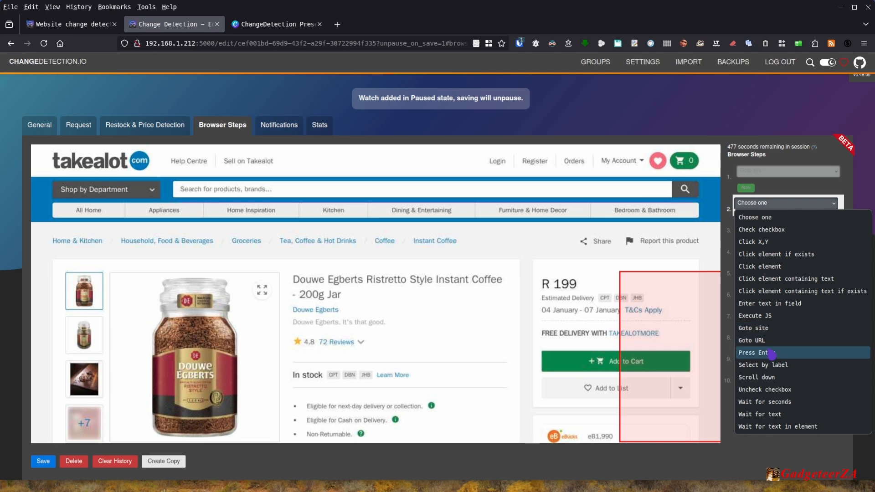
{"action": "left_click", "coordinate": [848, 194]}
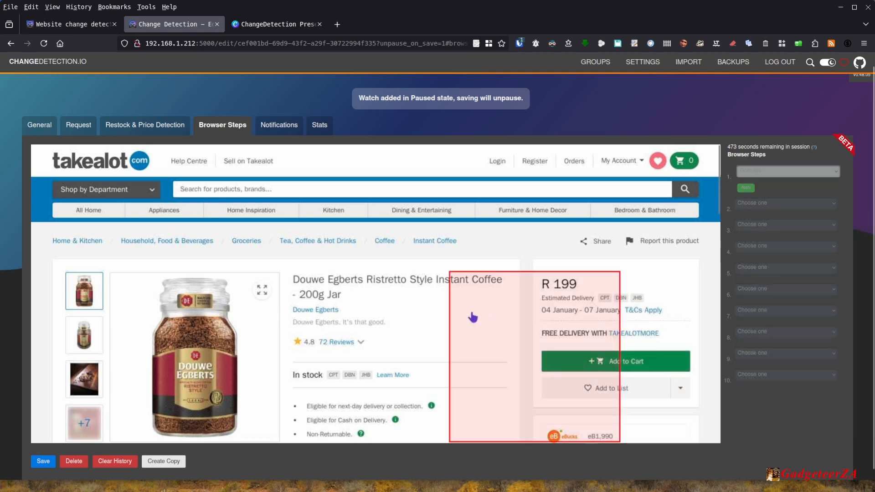
- Try a Click X,Y browser step at 916,206 on the product page, apply it, and remove it
{"action": "left_click", "coordinate": [525, 256]}
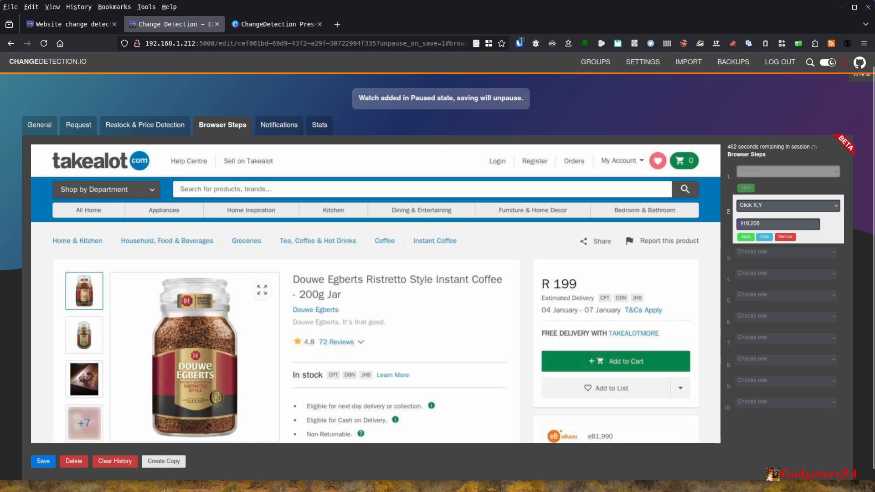
{"action": "left_click", "coordinate": [746, 237]}
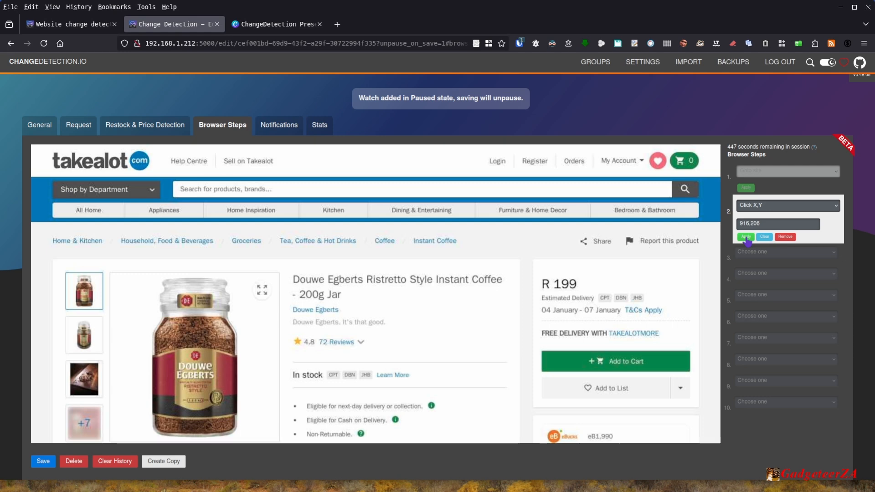
{"action": "left_click", "coordinate": [746, 237]}
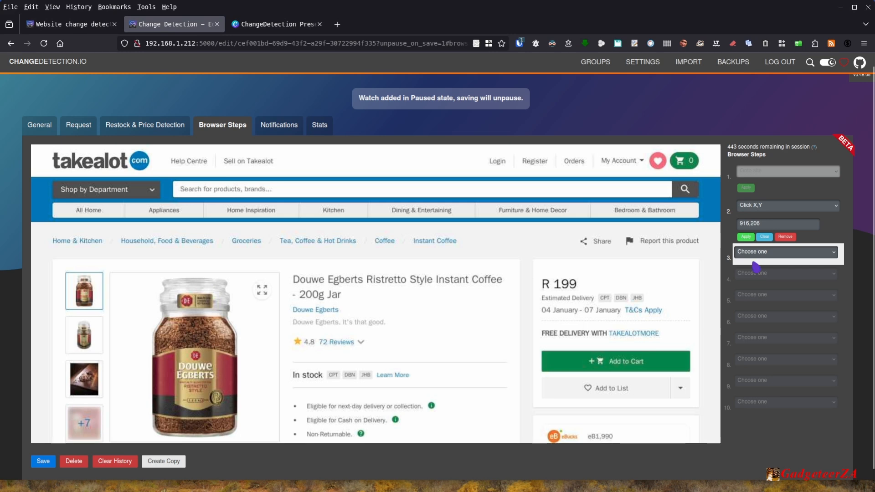
{"action": "left_click", "coordinate": [770, 254]}
{"action": "left_click", "coordinate": [856, 239]}
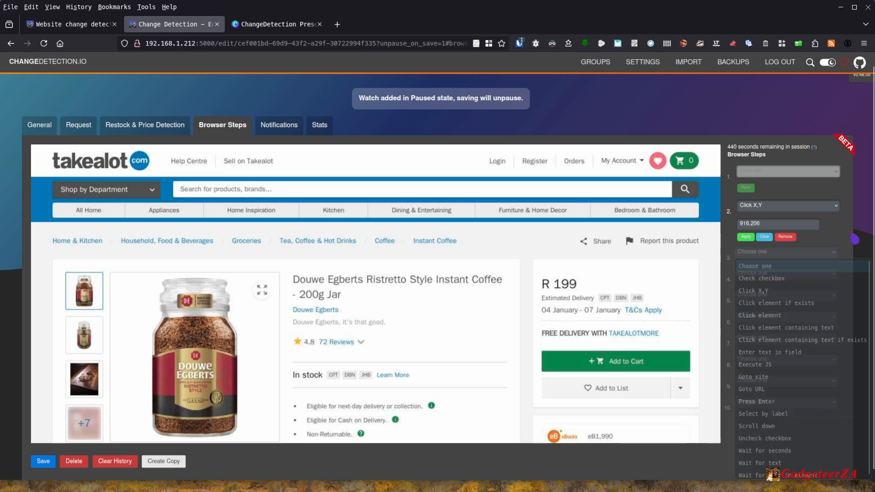
{"action": "scroll", "coordinate": [373, 268], "scroll_direction": "down", "scroll_amount": 1}
{"action": "scroll", "coordinate": [373, 267], "scroll_direction": "down", "scroll_amount": 5}
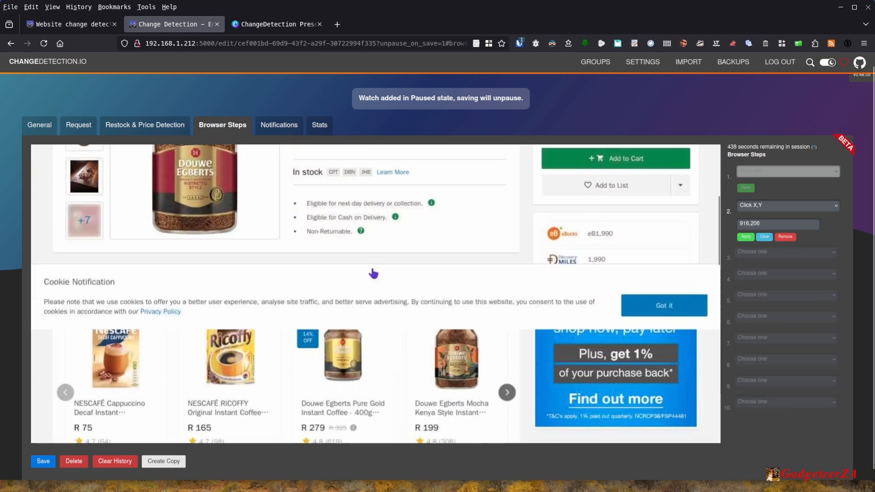
{"action": "scroll", "coordinate": [434, 280], "scroll_direction": "up", "scroll_amount": 6}
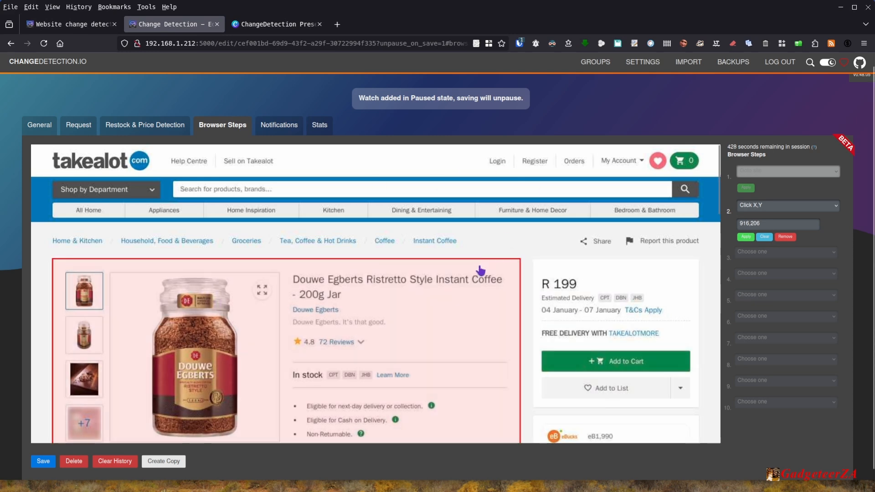
{"action": "scroll", "coordinate": [481, 270], "scroll_direction": "down", "scroll_amount": 1}
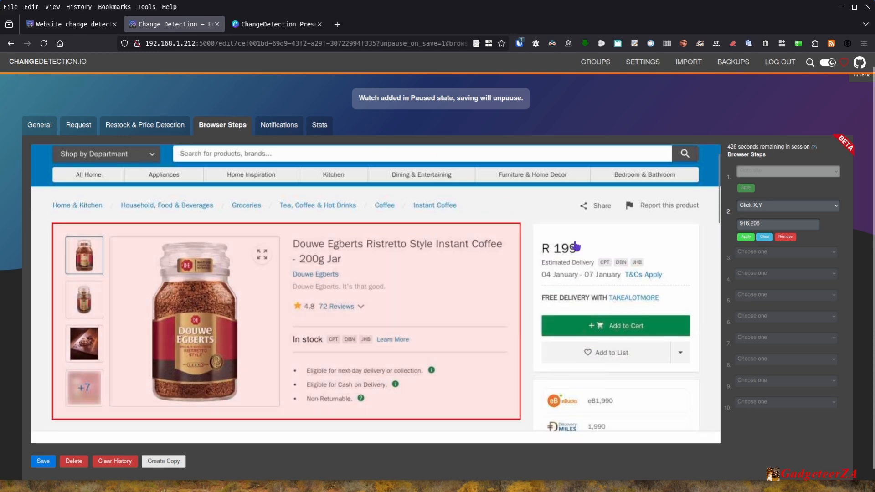
{"action": "left_click", "coordinate": [789, 237]}
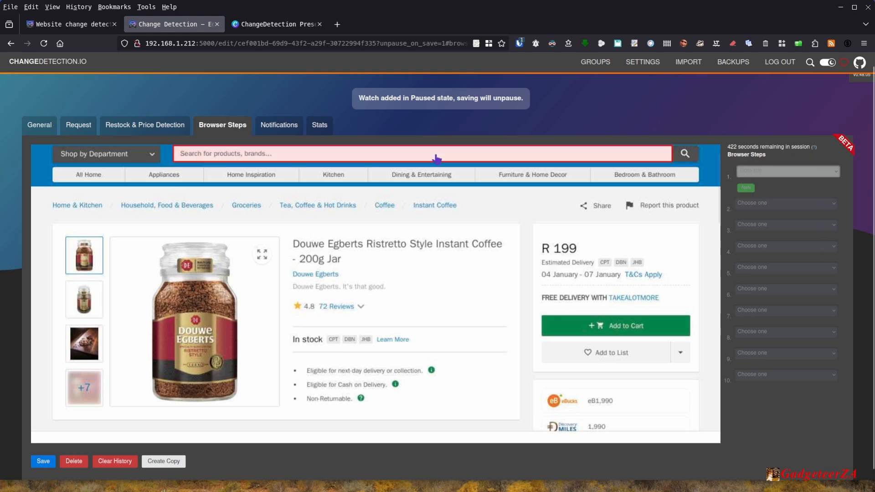
- Enable attaching a screenshot to the watch's notifications and review the notification URL, title, body and format options
{"action": "left_click", "coordinate": [283, 126]}
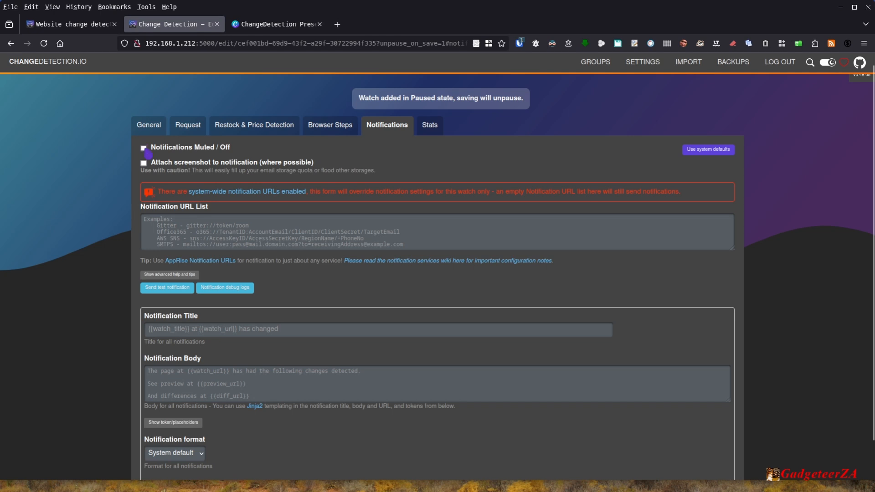
{"action": "left_click", "coordinate": [183, 166]}
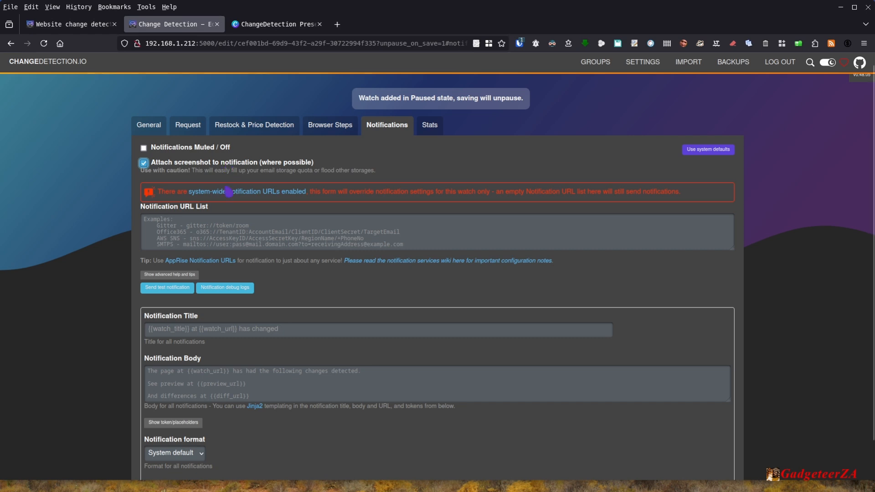
{"action": "scroll", "coordinate": [237, 328], "scroll_direction": "down", "scroll_amount": 2}
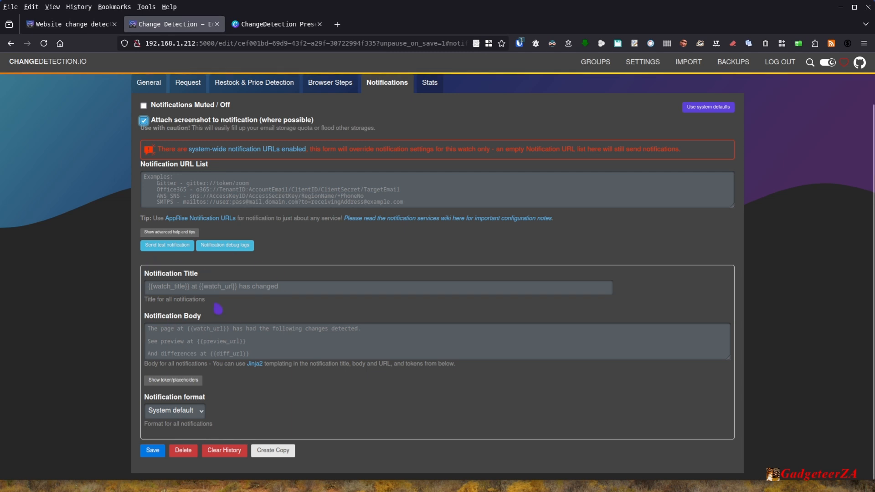
{"action": "scroll", "coordinate": [261, 310], "scroll_direction": "up", "scroll_amount": 2}
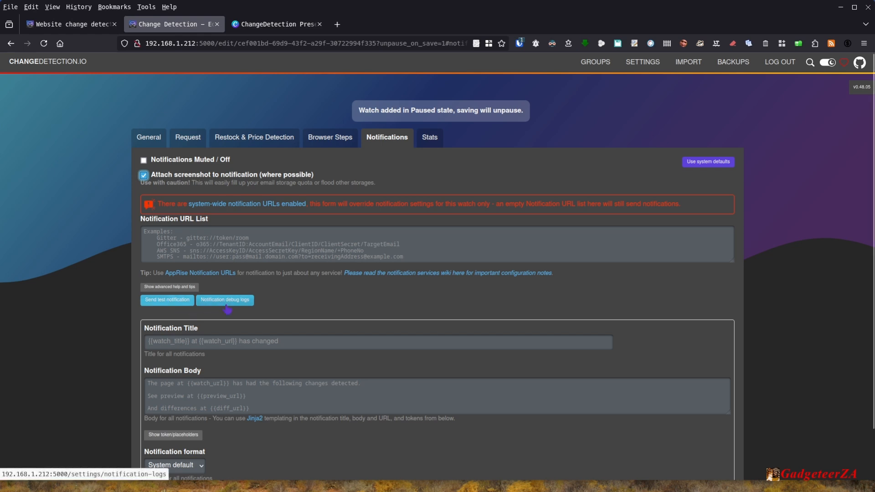
{"action": "scroll", "coordinate": [314, 290], "scroll_direction": "down", "scroll_amount": 2}
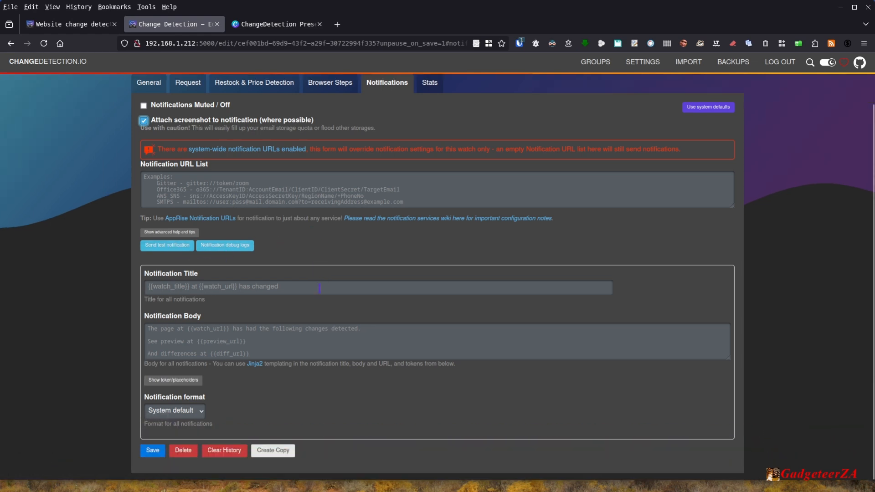
{"action": "left_click", "coordinate": [196, 412]}
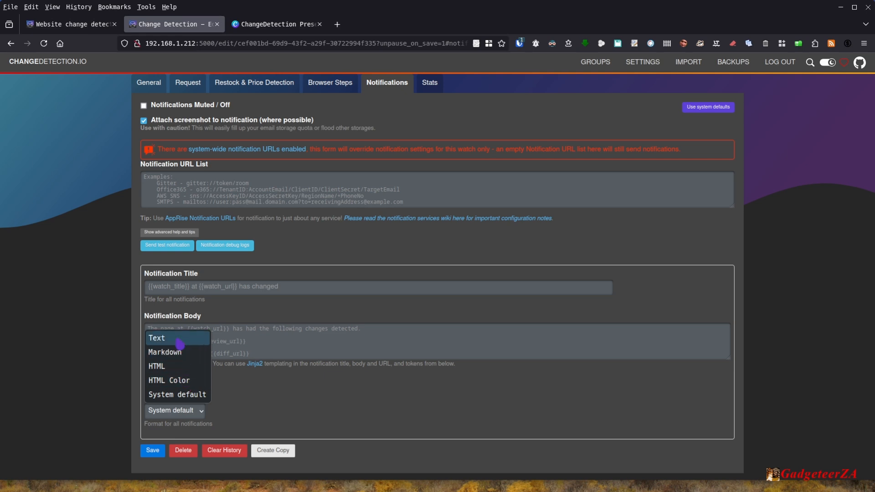
{"action": "left_click", "coordinate": [300, 412]}
{"action": "scroll", "coordinate": [521, 216], "scroll_direction": "up", "scroll_amount": 2}
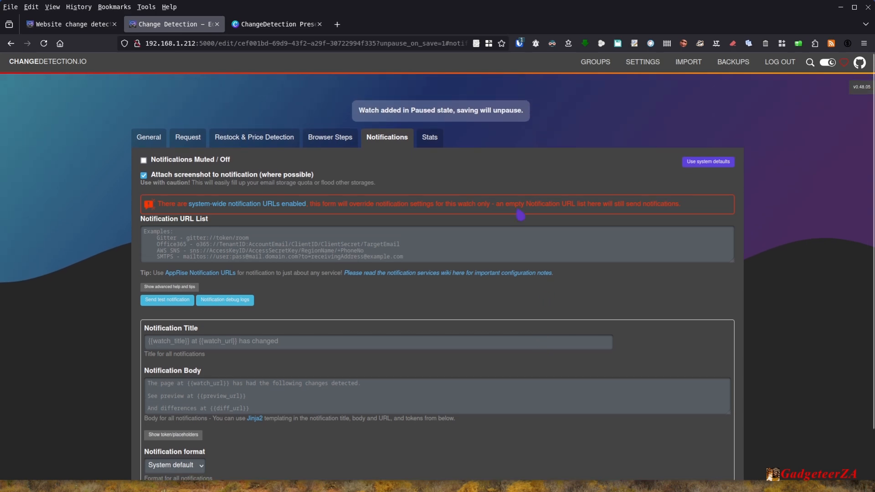
- Check the new watch's statistics, return to its notification settings and save the watch
{"action": "left_click", "coordinate": [434, 142]}
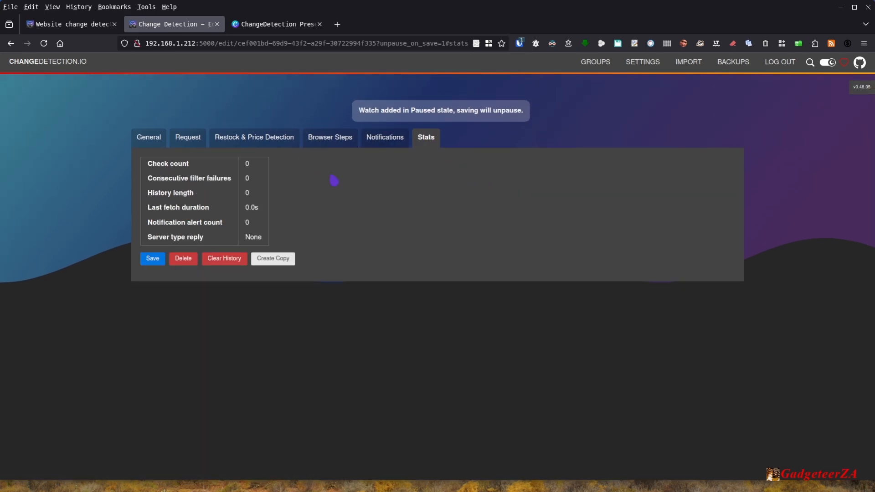
{"action": "left_click", "coordinate": [378, 140]}
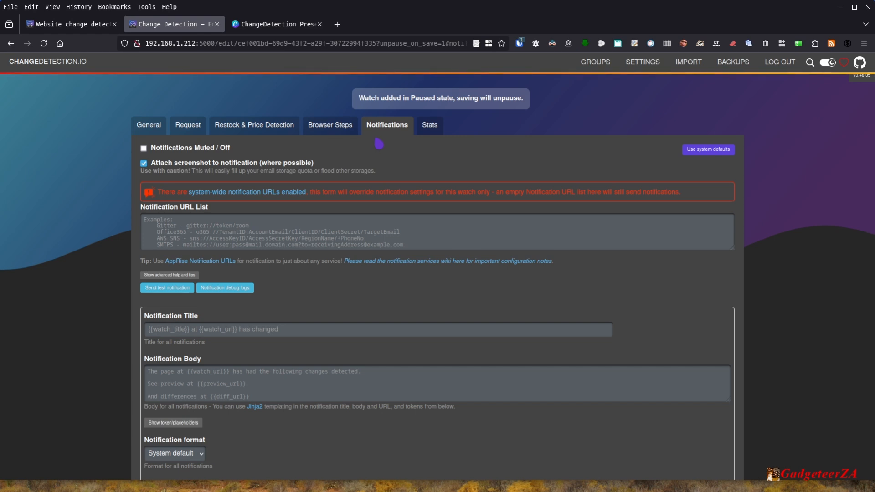
{"action": "scroll", "coordinate": [378, 144], "scroll_direction": "down", "scroll_amount": 2}
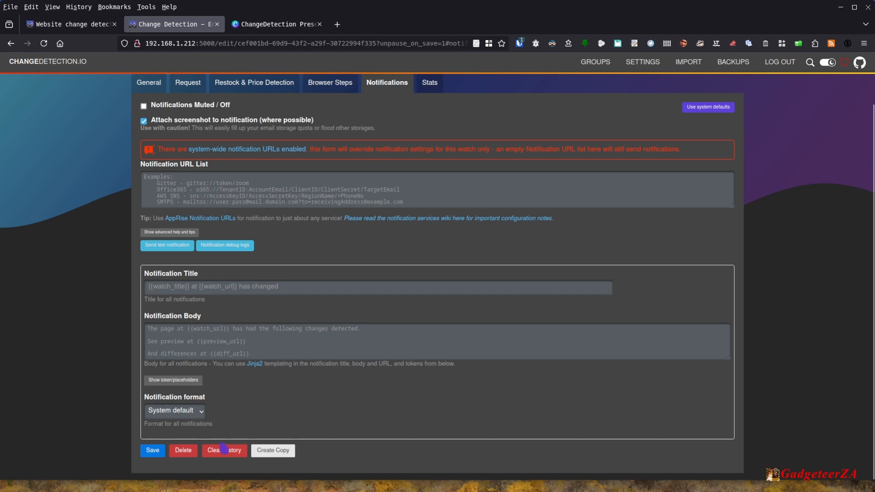
{"action": "left_click", "coordinate": [155, 451]}
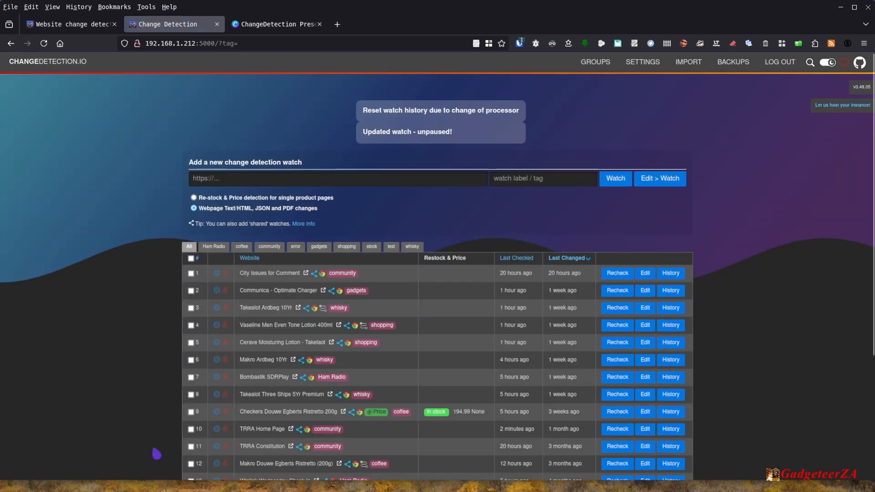
- Open the preview of the Cerave Moisturising - Clicks watch, examine its captured page screenshot, and close the preview
{"action": "scroll", "coordinate": [154, 421], "scroll_direction": "down", "scroll_amount": 4}
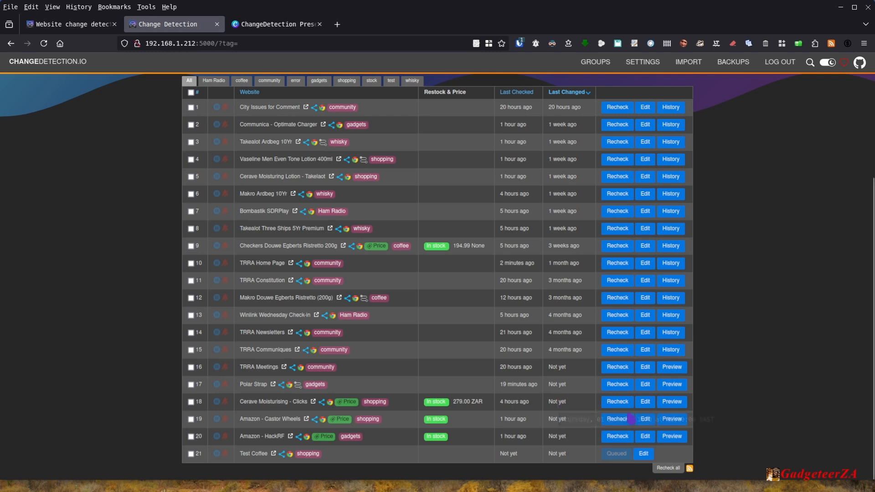
{"action": "left_click", "coordinate": [674, 405]}
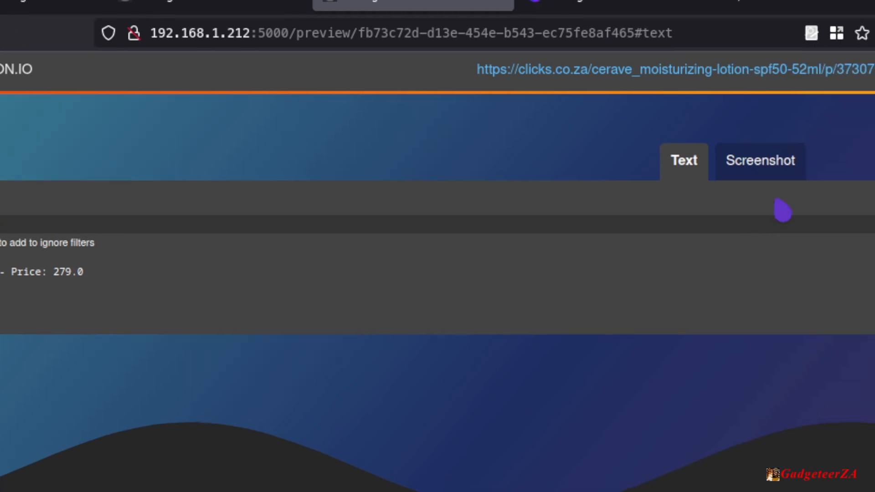
{"action": "left_click", "coordinate": [679, 179]}
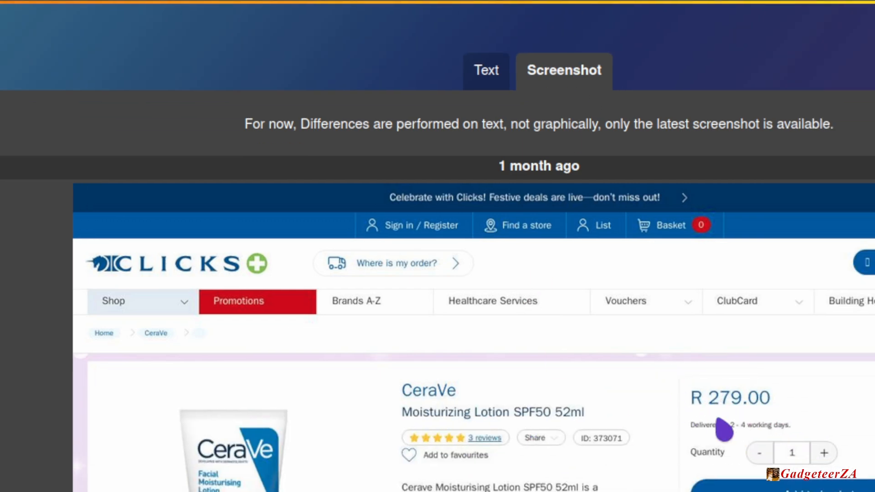
{"action": "scroll", "coordinate": [725, 428], "scroll_direction": "down", "scroll_amount": 4}
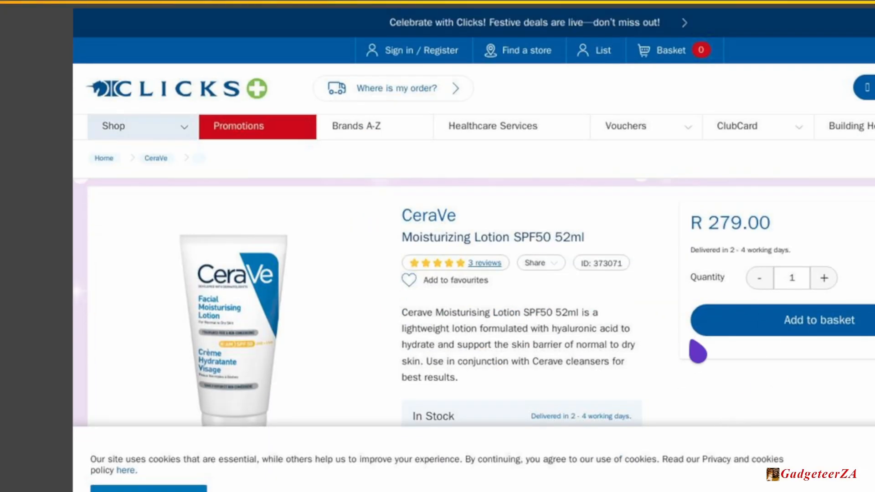
{"action": "scroll", "coordinate": [697, 352], "scroll_direction": "up", "scroll_amount": 2}
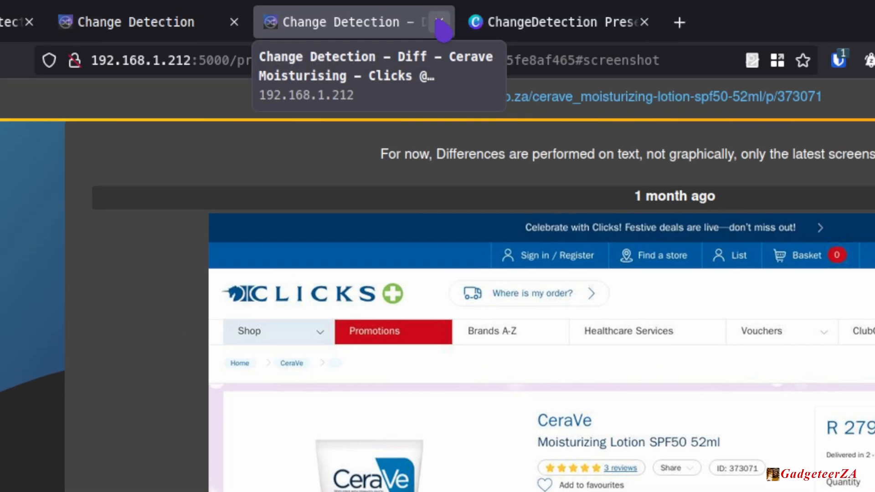
{"action": "left_click", "coordinate": [440, 23]}
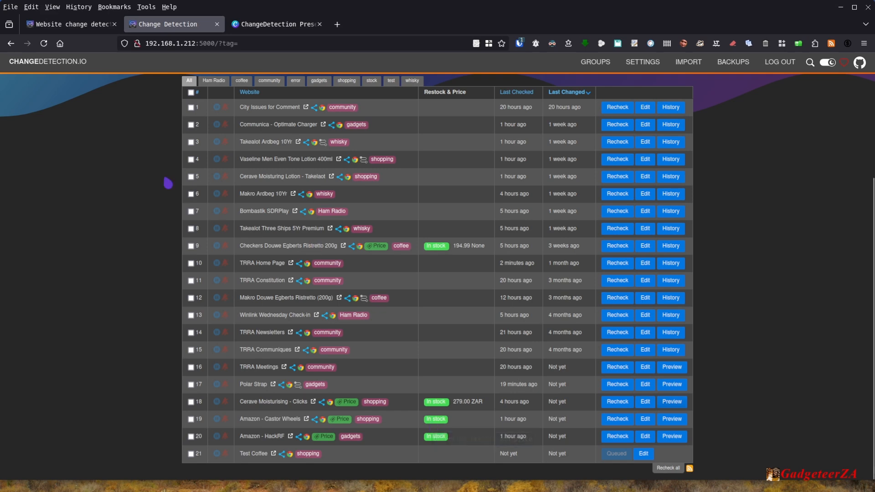
- Refresh the watch list, select the product price as the Test Coffee watch's visual filter, and save the watch
{"action": "left_click", "coordinate": [44, 44]}
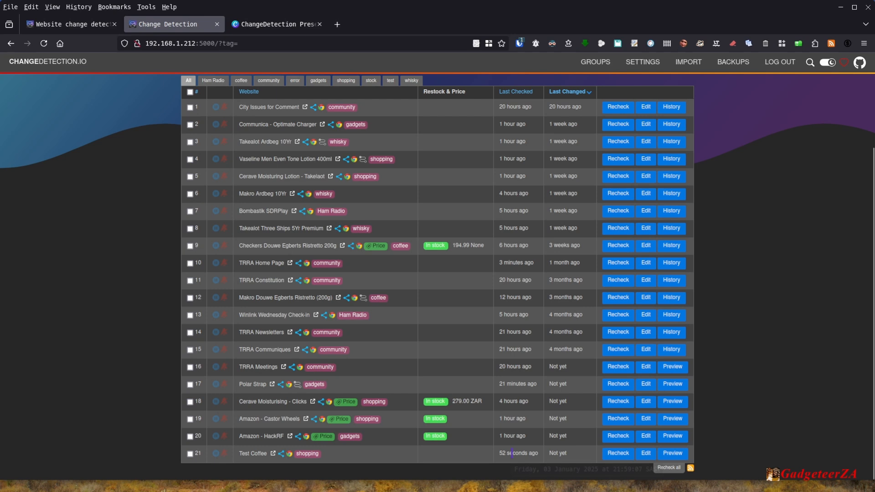
{"action": "mouse_move", "coordinate": [512, 453]}
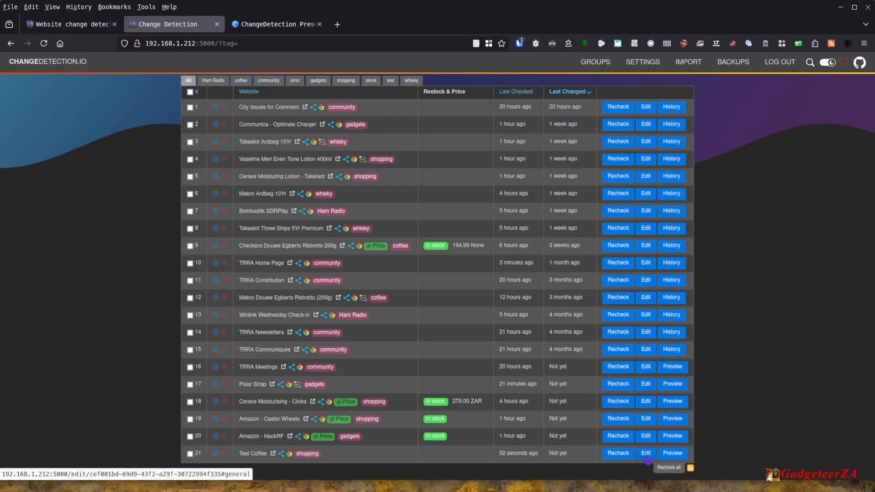
{"action": "left_click", "coordinate": [434, 421]}
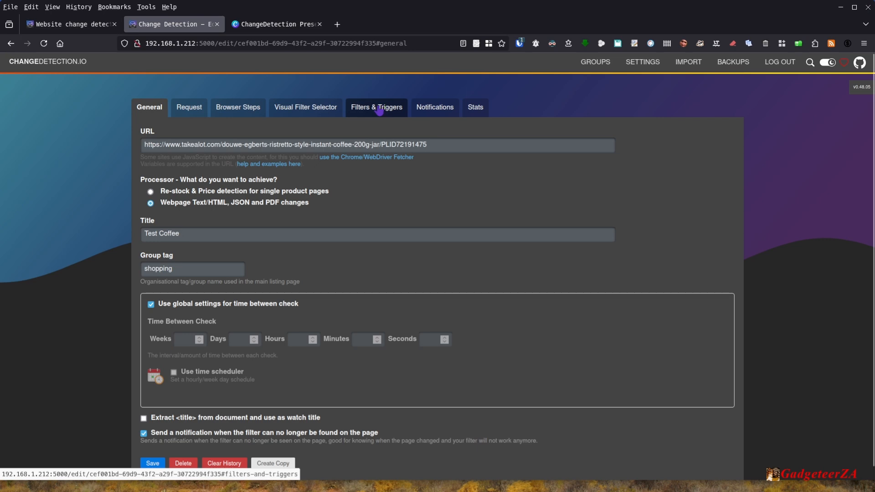
{"action": "left_click", "coordinate": [307, 109]}
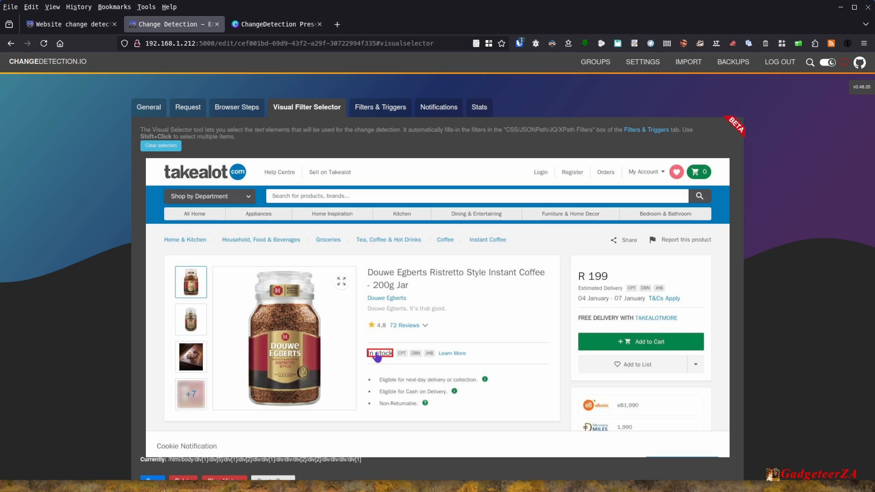
{"action": "left_click", "coordinate": [597, 281]}
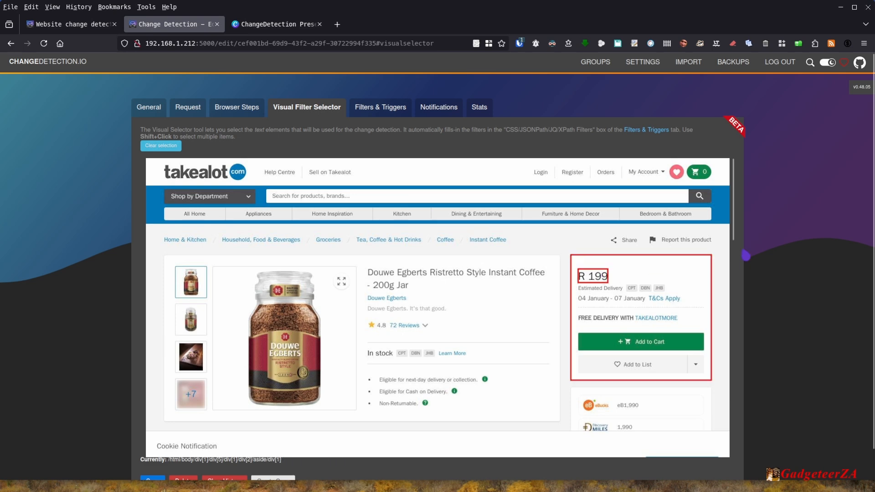
{"action": "scroll", "coordinate": [782, 254], "scroll_direction": "down", "scroll_amount": 1}
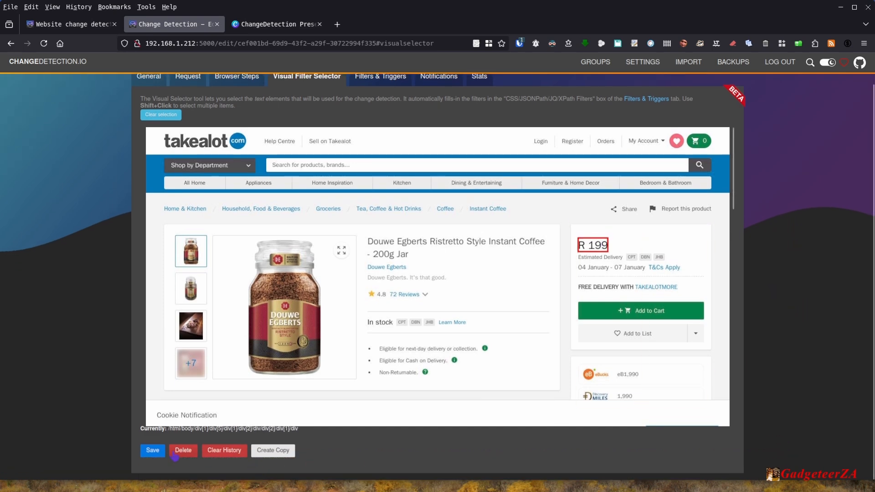
{"action": "left_click", "coordinate": [155, 453]}
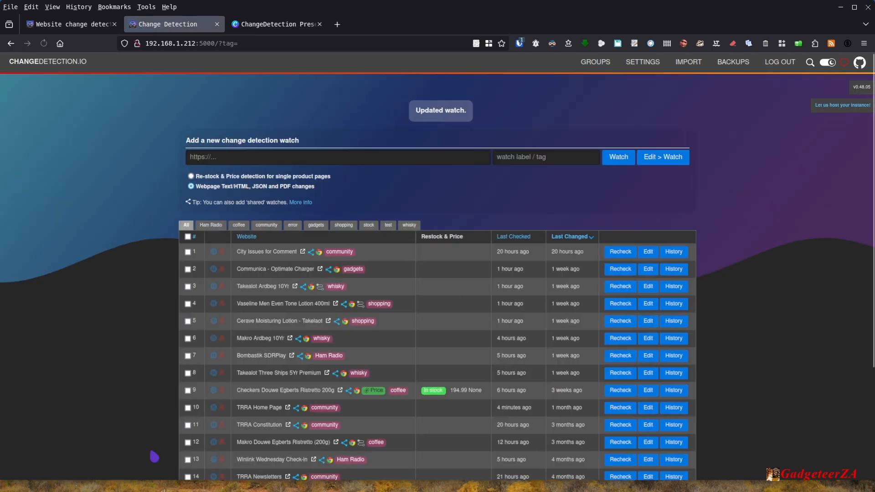
- Reopen the Test Coffee watch and examine its filters and triggers, from the XPath filter and text filtering to the extract text options
{"action": "scroll", "coordinate": [597, 323], "scroll_direction": "down", "scroll_amount": 4}
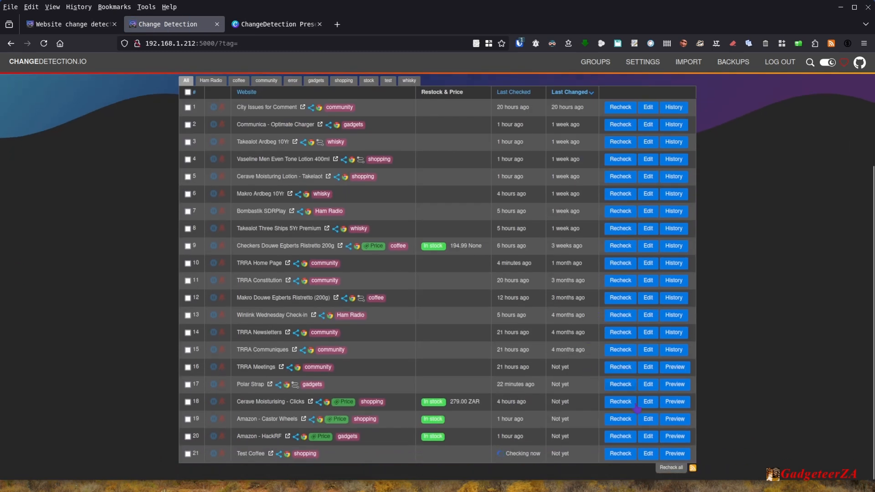
{"action": "left_click", "coordinate": [649, 454]}
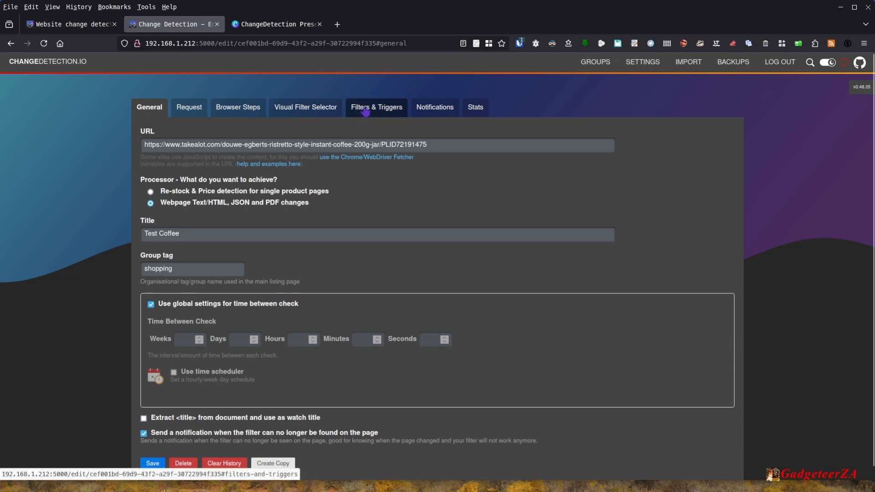
{"action": "left_click", "coordinate": [365, 112]}
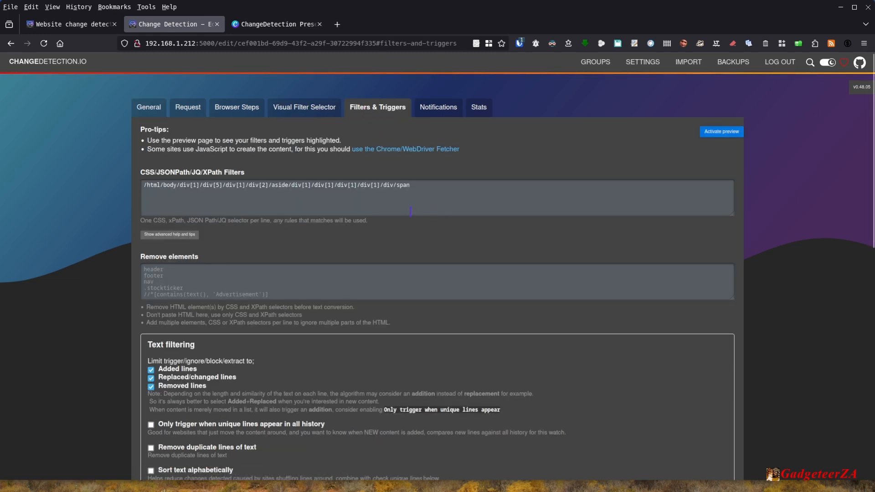
{"action": "scroll", "coordinate": [538, 184], "scroll_direction": "down", "scroll_amount": 2}
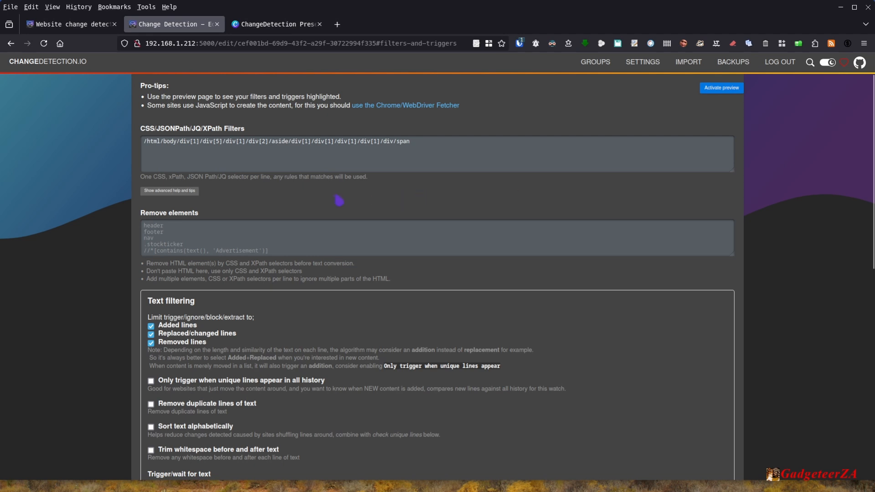
{"action": "scroll", "coordinate": [337, 199], "scroll_direction": "up", "scroll_amount": 2}
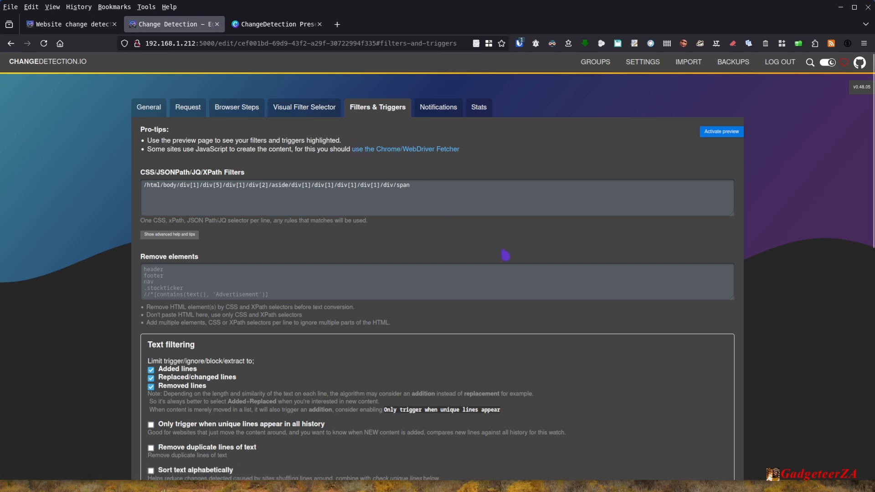
{"action": "scroll", "coordinate": [505, 254], "scroll_direction": "down", "scroll_amount": 1}
{"action": "scroll", "coordinate": [358, 260], "scroll_direction": "down", "scroll_amount": 2}
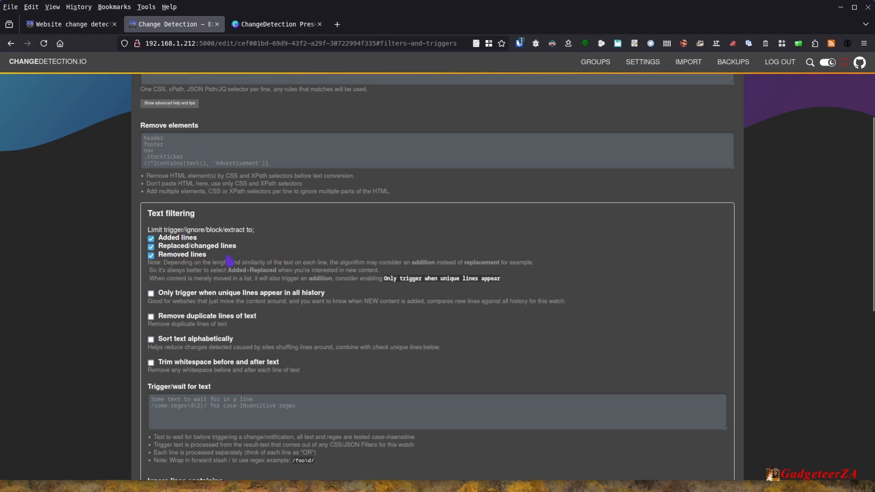
{"action": "scroll", "coordinate": [184, 261], "scroll_direction": "down", "scroll_amount": 3}
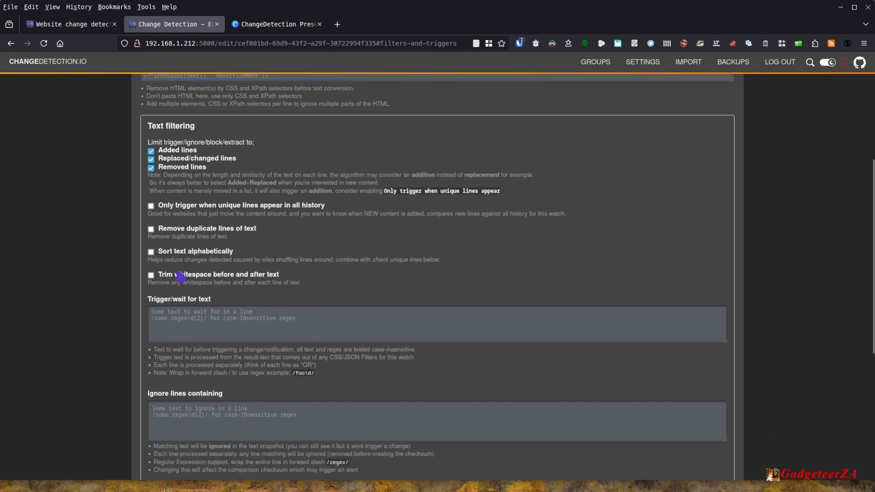
{"action": "scroll", "coordinate": [204, 299], "scroll_direction": "down", "scroll_amount": 3}
{"action": "scroll", "coordinate": [227, 298], "scroll_direction": "down", "scroll_amount": 5}
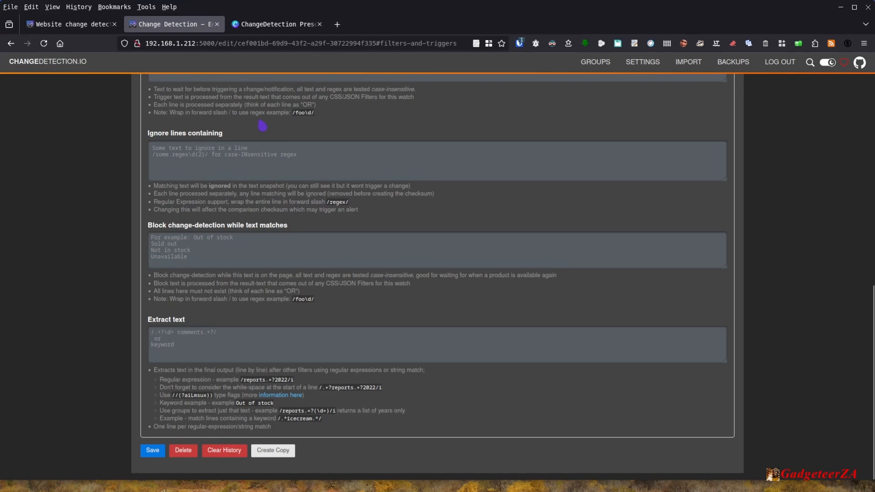
{"action": "scroll", "coordinate": [424, 149], "scroll_direction": "up", "scroll_amount": 10}
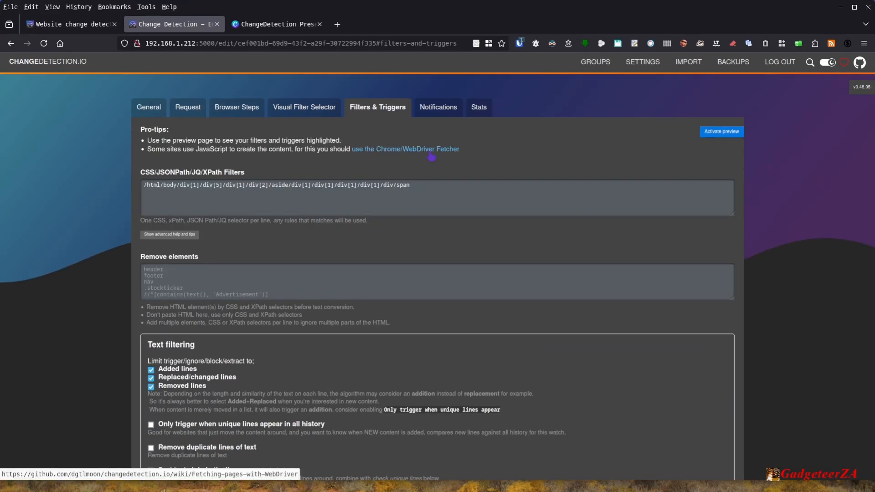
- View the Test Coffee watch's check statistics and its request fetch settings
{"action": "left_click", "coordinate": [478, 110]}
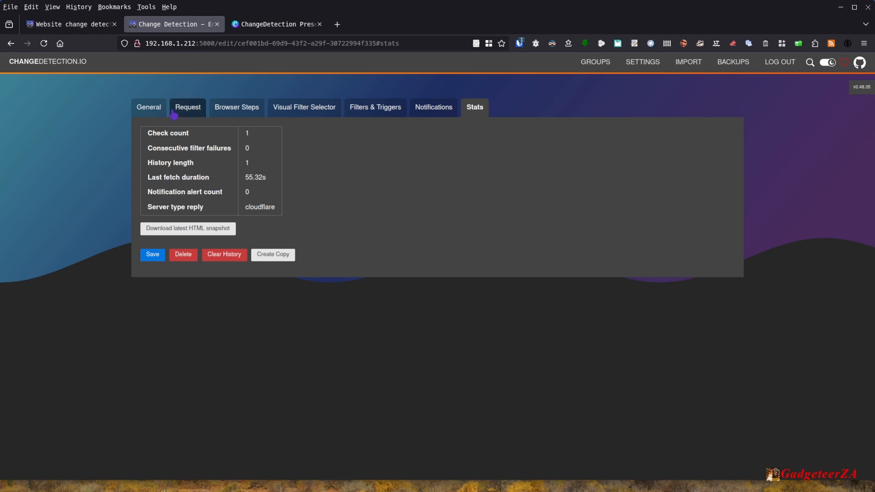
{"action": "left_click", "coordinate": [187, 112]}
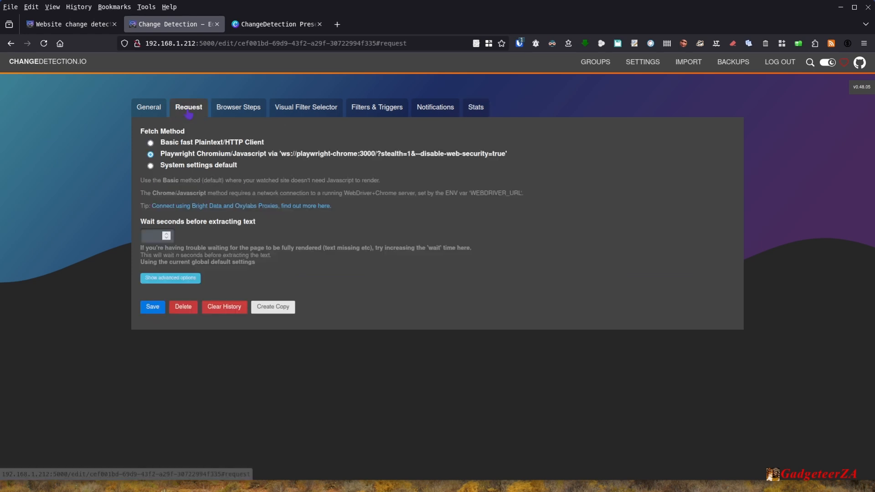
- Try a 96-second wait before text extraction in the Test Coffee watch's request settings, and return to the watch list without saving
{"action": "left_click", "coordinate": [166, 235]}
{"action": "left_click", "coordinate": [165, 235]}
{"action": "left_click", "coordinate": [166, 236]}
{"action": "left_click", "coordinate": [166, 235]}
{"action": "left_click", "coordinate": [166, 236]}
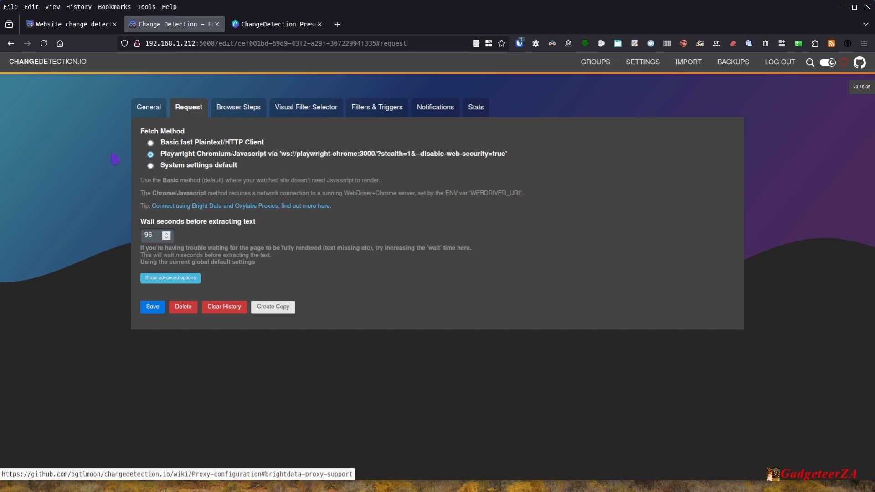
{"action": "left_click", "coordinate": [54, 68]}
- Open the Test Coffee watch's change history and examine the text differences between its two snapshots
{"action": "scroll", "coordinate": [387, 244], "scroll_direction": "down", "scroll_amount": 3}
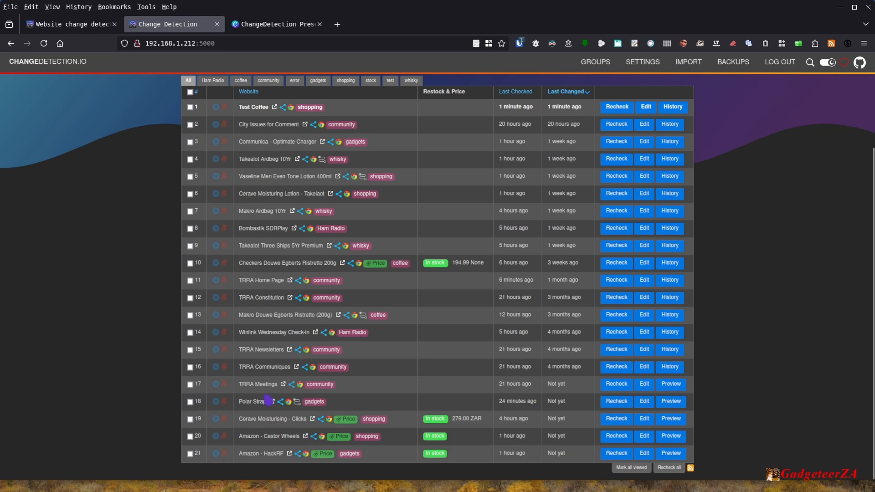
{"action": "scroll", "coordinate": [301, 325], "scroll_direction": "up", "scroll_amount": 1}
{"action": "scroll", "coordinate": [301, 325], "scroll_direction": "up", "scroll_amount": 2}
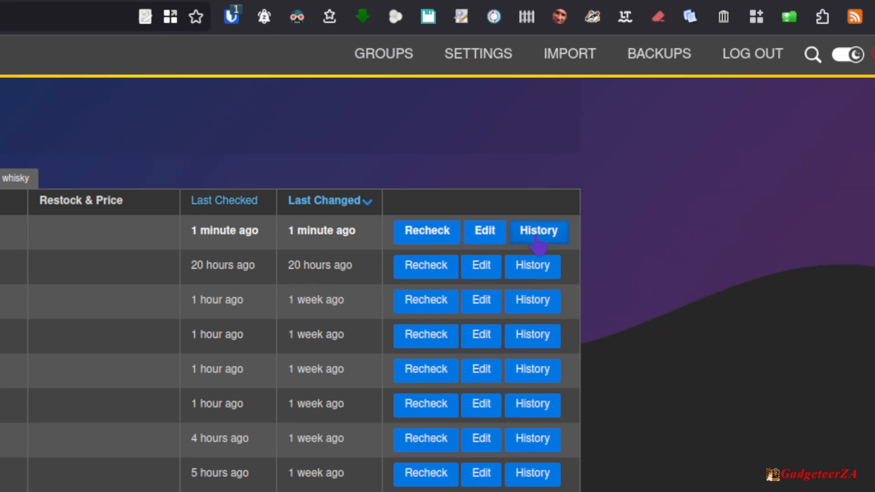
{"action": "left_click", "coordinate": [537, 242]}
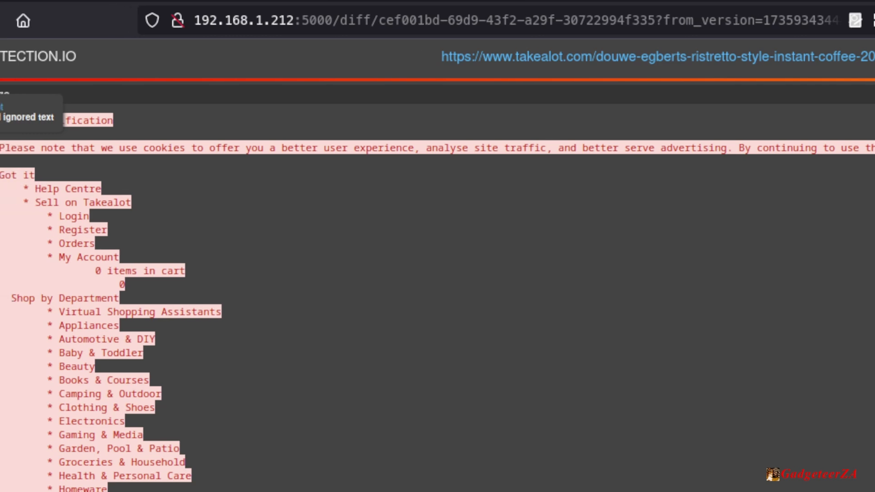
{"action": "scroll", "coordinate": [111, 386], "scroll_direction": "down", "scroll_amount": 15}
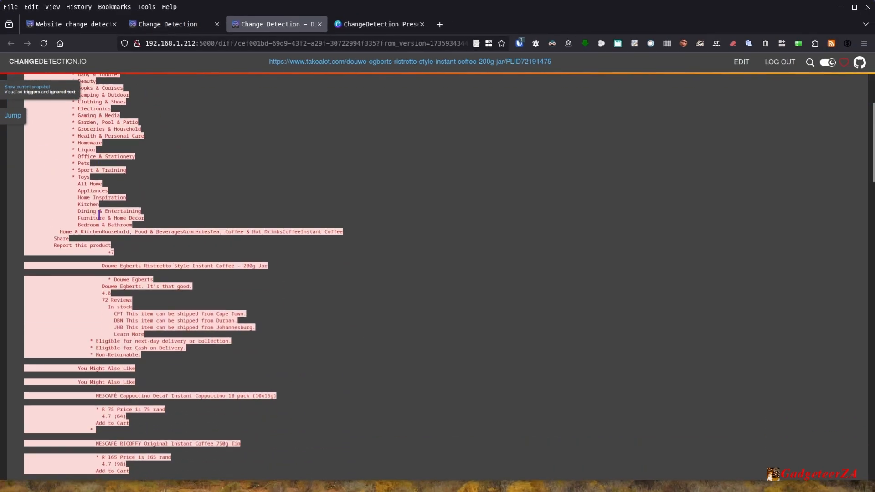
{"action": "scroll", "coordinate": [104, 228], "scroll_direction": "down", "scroll_amount": 15}
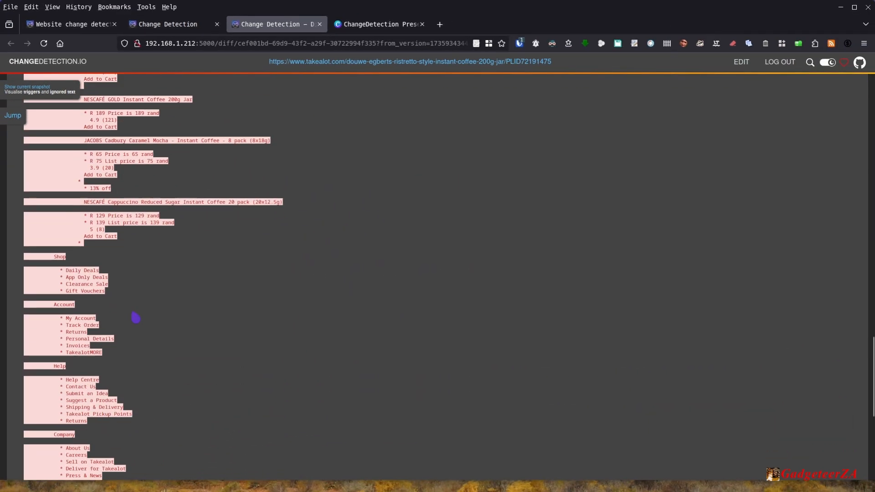
{"action": "scroll", "coordinate": [137, 320], "scroll_direction": "down", "scroll_amount": 10}
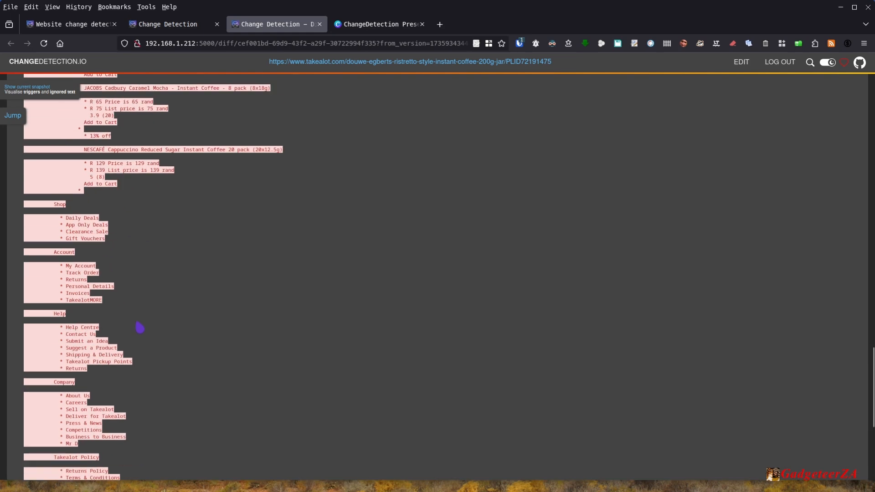
{"action": "scroll", "coordinate": [138, 332], "scroll_direction": "up", "scroll_amount": 15}
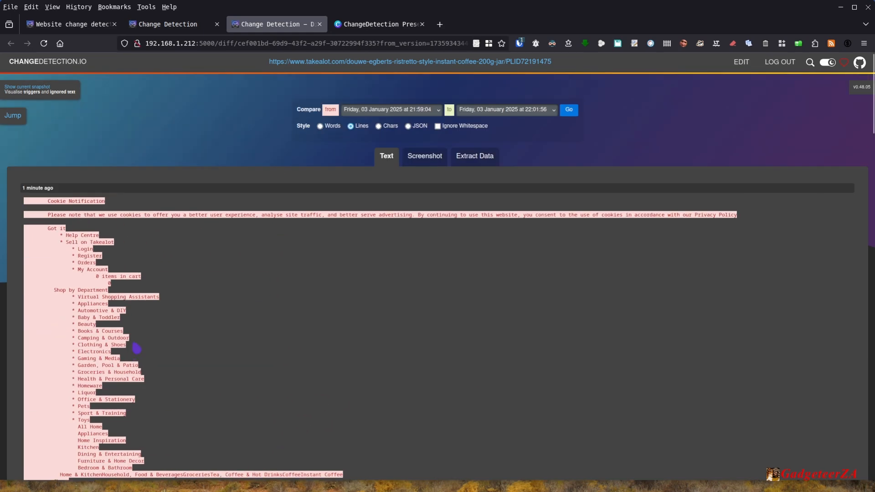
- View the latest captured page screenshot in the Test Coffee history, and return to the watch list
{"action": "left_click", "coordinate": [425, 156]}
{"action": "scroll", "coordinate": [492, 260], "scroll_direction": "down", "scroll_amount": 5}
{"action": "scroll", "coordinate": [491, 261], "scroll_direction": "up", "scroll_amount": 6}
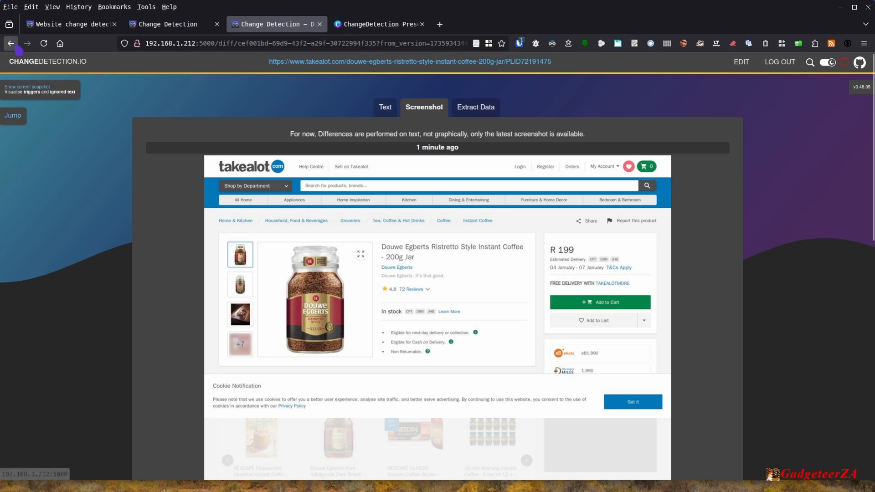
{"action": "left_click", "coordinate": [41, 71]}
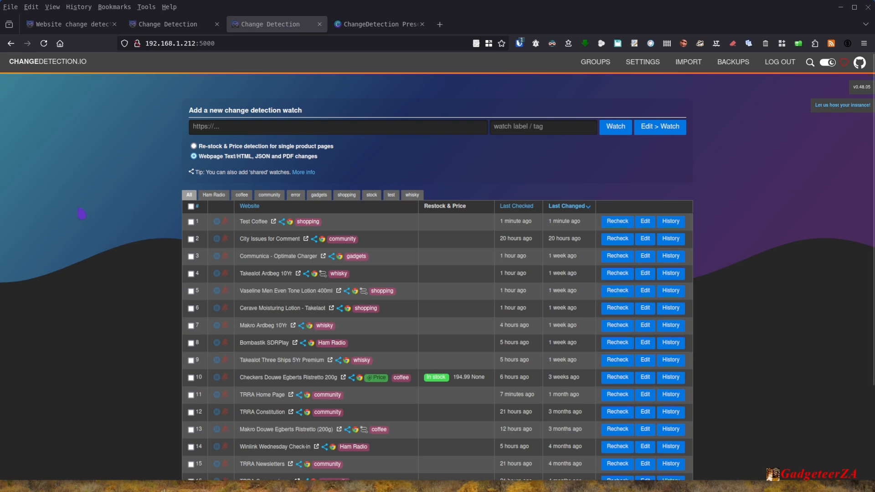
{"action": "left_click", "coordinate": [343, 129]}
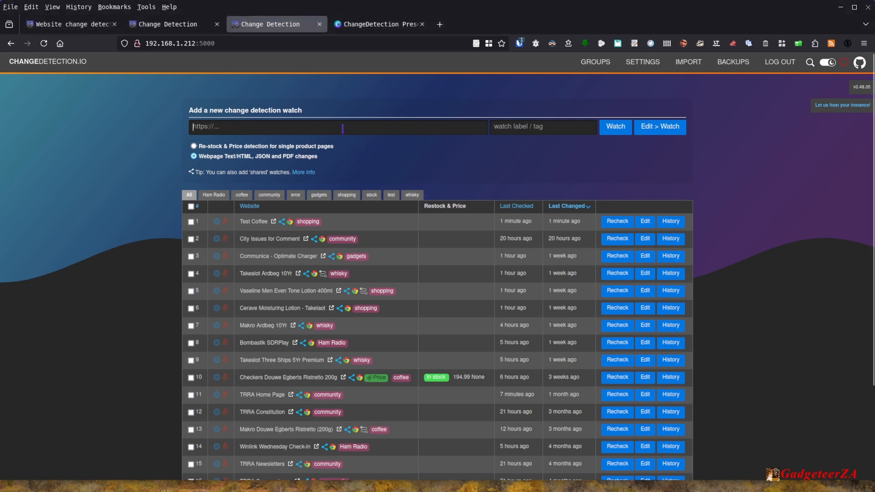
{"action": "type", "text": "https://www.takealot.com/douwe-egberts-ristretto-style-instant-coffee-200g-jar/PLID72191475"}
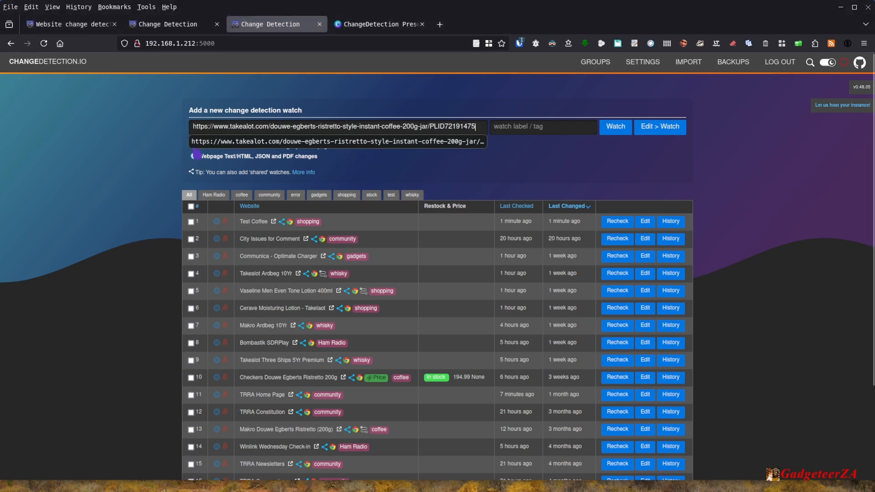
{"action": "left_click", "coordinate": [136, 155]}
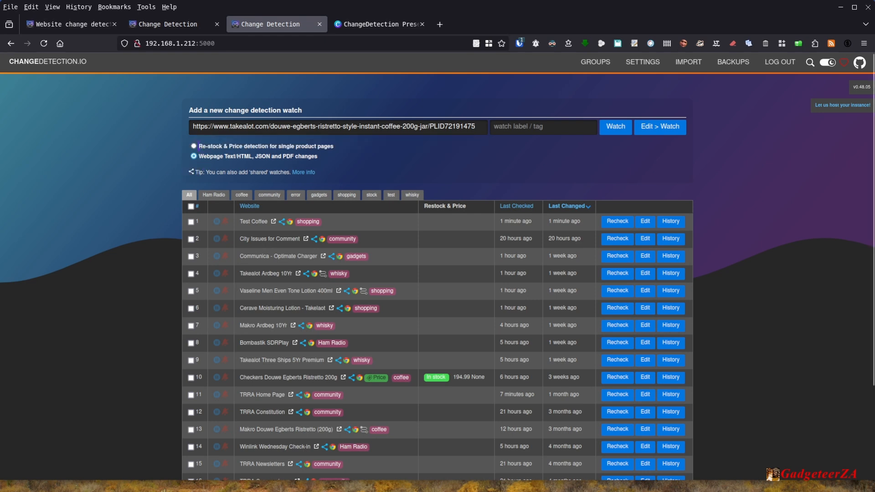
{"action": "left_click", "coordinate": [194, 146]}
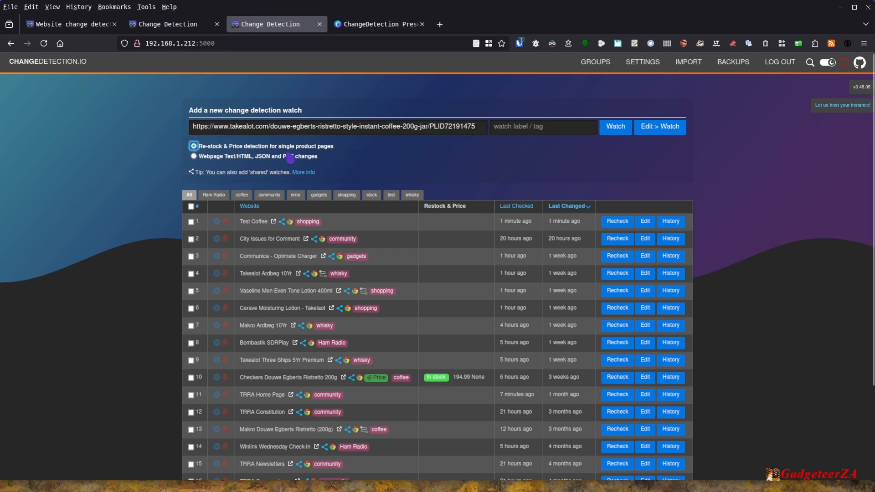
{"action": "left_click", "coordinate": [652, 133]}
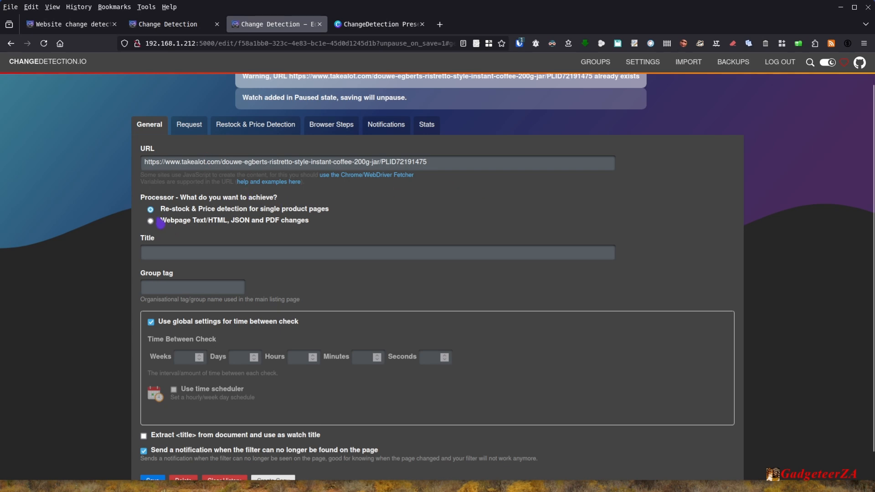
{"action": "left_click", "coordinate": [151, 210]}
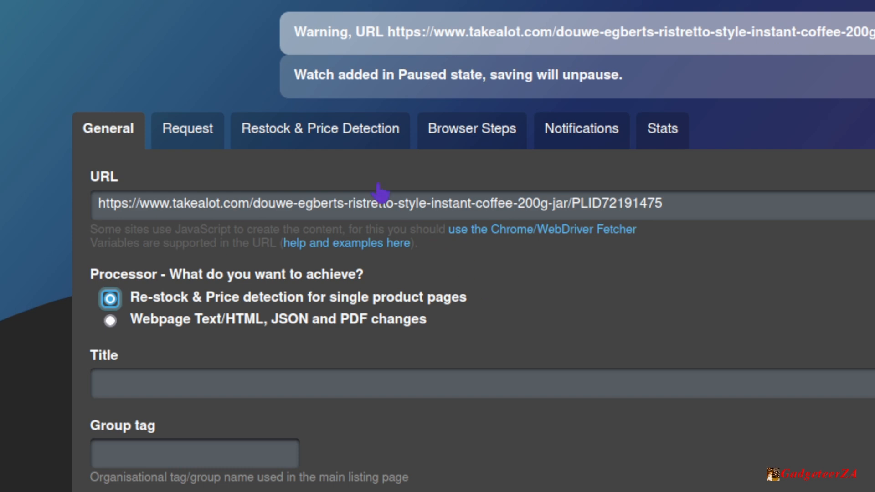
- Examine the new watch's restock and price detection options, toggling Follow price changes off and back on and checking the below-price trigger
{"action": "left_click", "coordinate": [346, 148]}
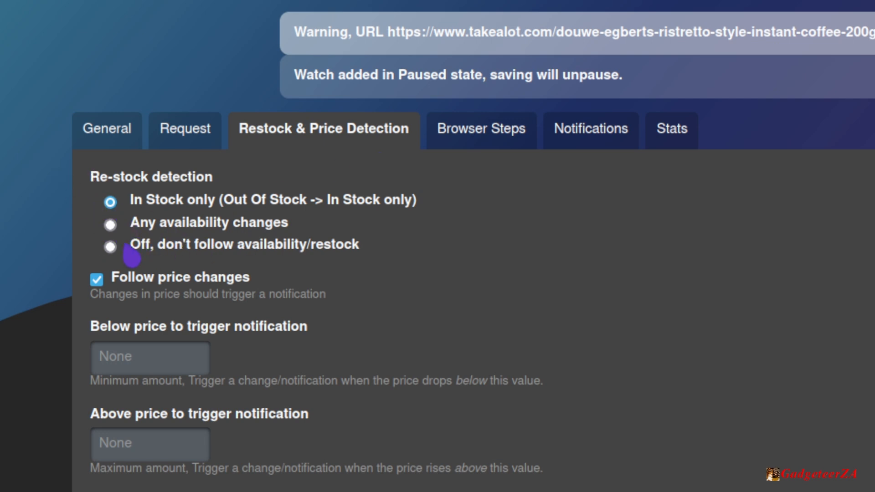
{"action": "left_click", "coordinate": [97, 280]}
{"action": "left_click", "coordinate": [98, 280]}
{"action": "left_click", "coordinate": [97, 280]}
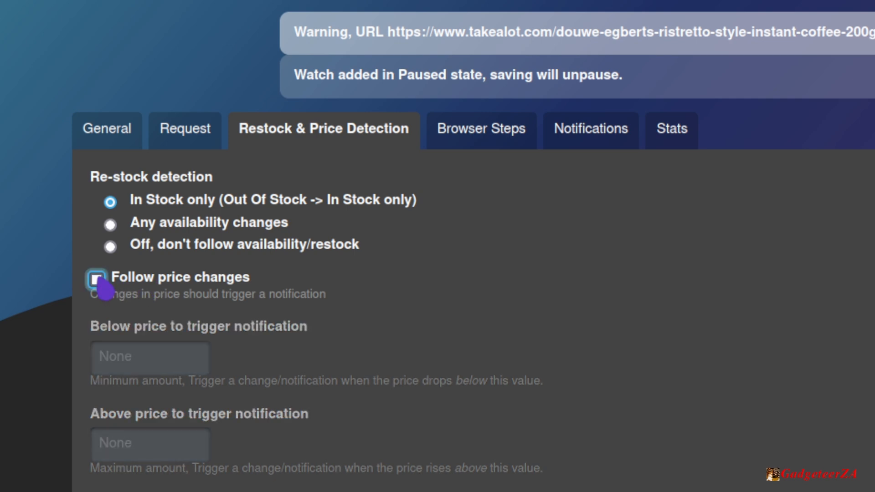
{"action": "left_click", "coordinate": [97, 279]}
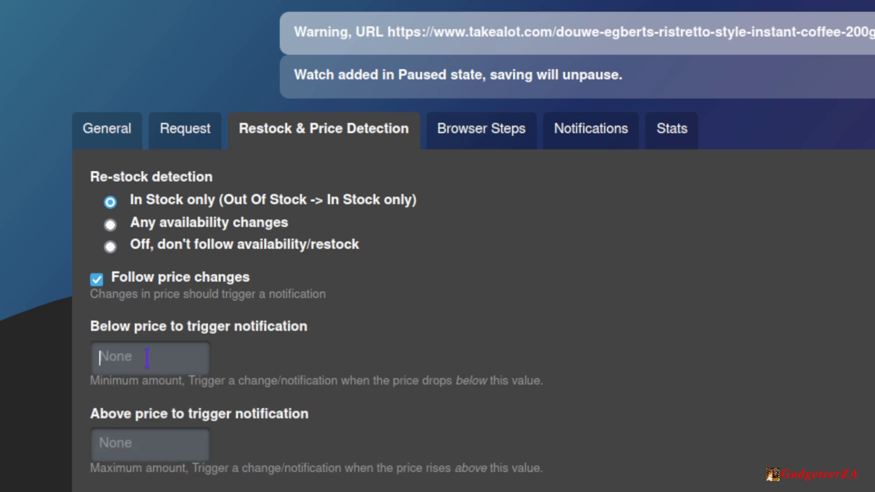
{"action": "left_click", "coordinate": [173, 361]}
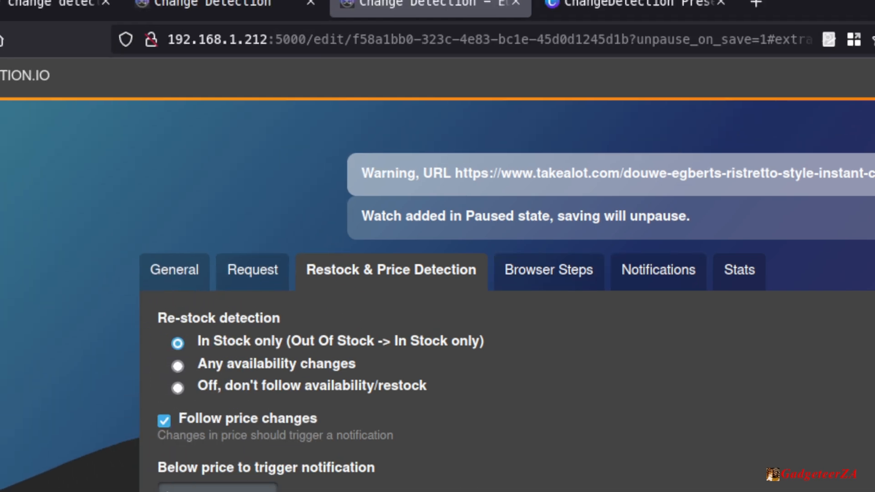
- Return to the watch list, open the Takealot Ardbeg 10Yr watch and view its check statistics
{"action": "left_click", "coordinate": [23, 76]}
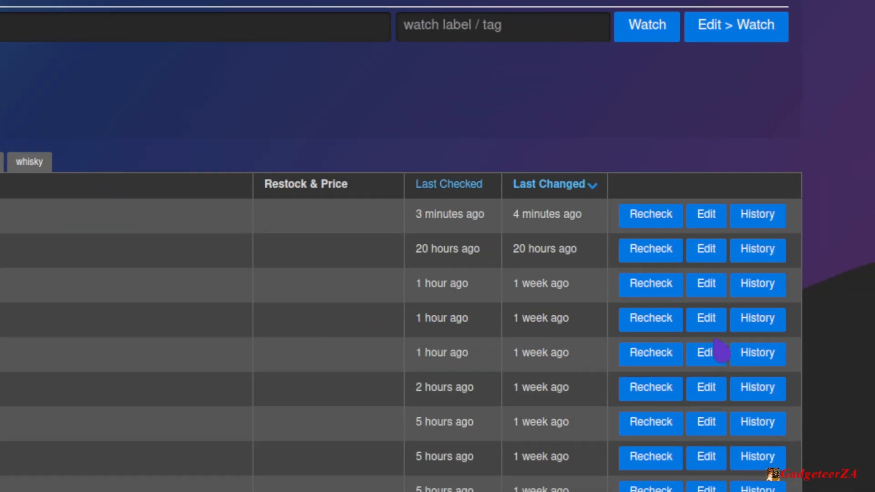
{"action": "left_click", "coordinate": [695, 319]}
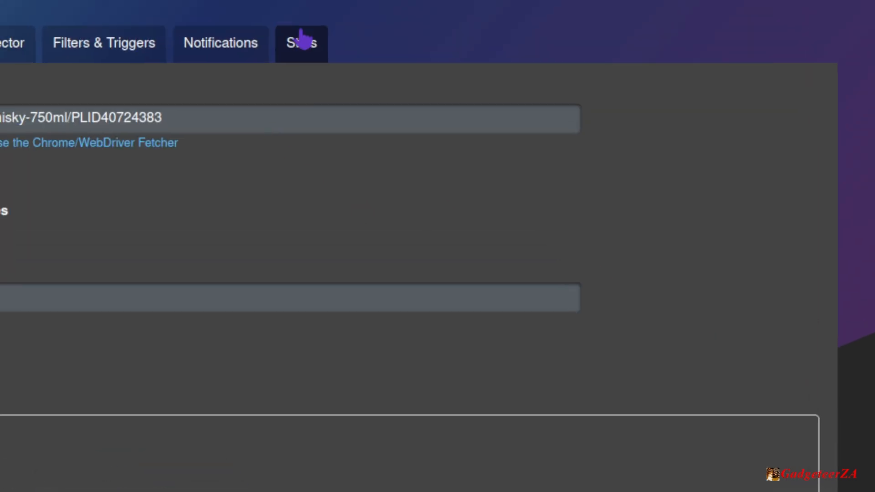
{"action": "left_click", "coordinate": [303, 40]}
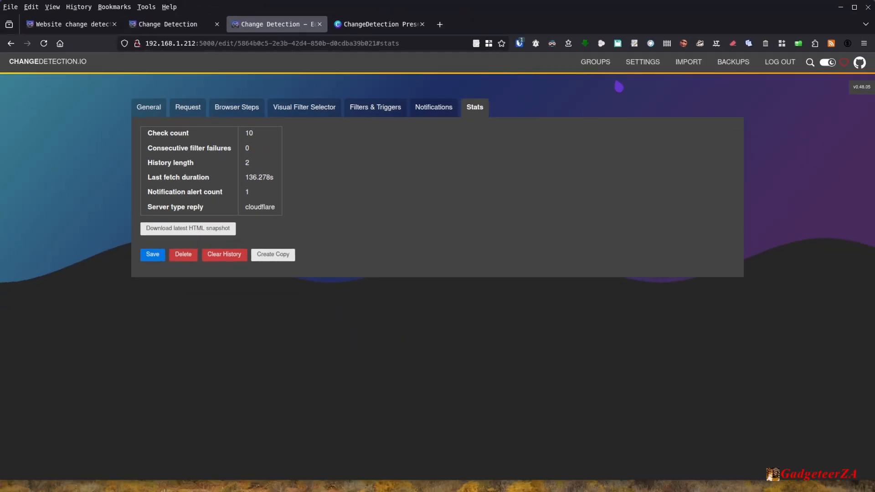
- Open the groups list, view the Ham Radio group's title and its filter and trigger settings, and return to the list
{"action": "left_click", "coordinate": [597, 63]}
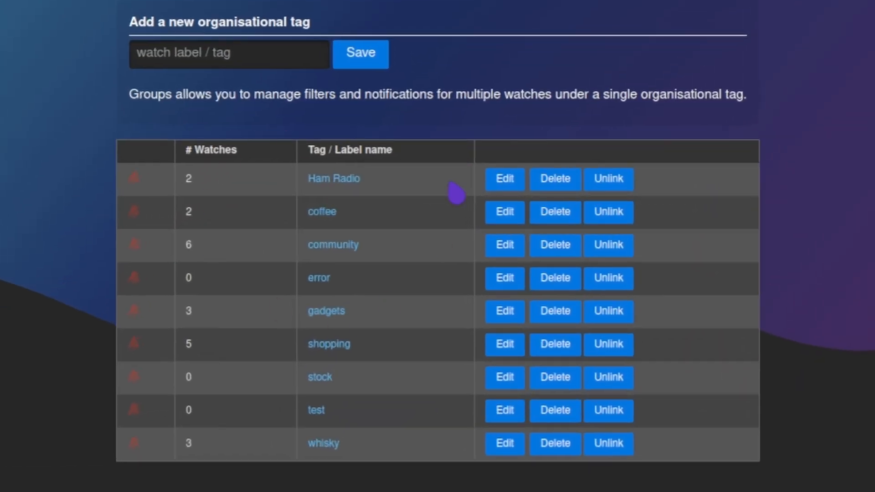
{"action": "left_click", "coordinate": [212, 51]}
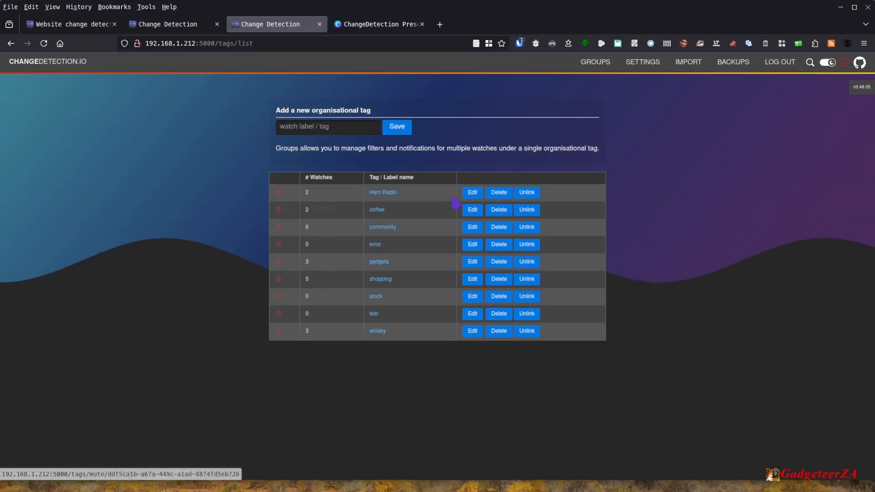
{"action": "left_click", "coordinate": [472, 200]}
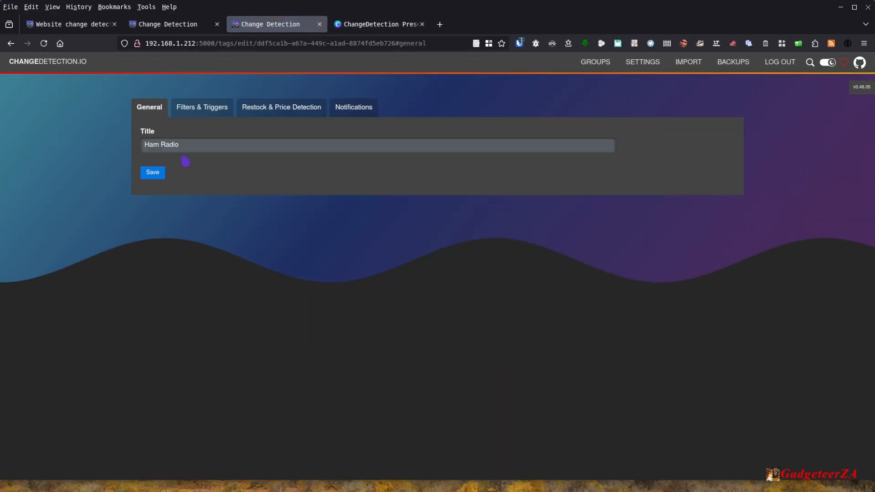
{"action": "left_click", "coordinate": [203, 109]}
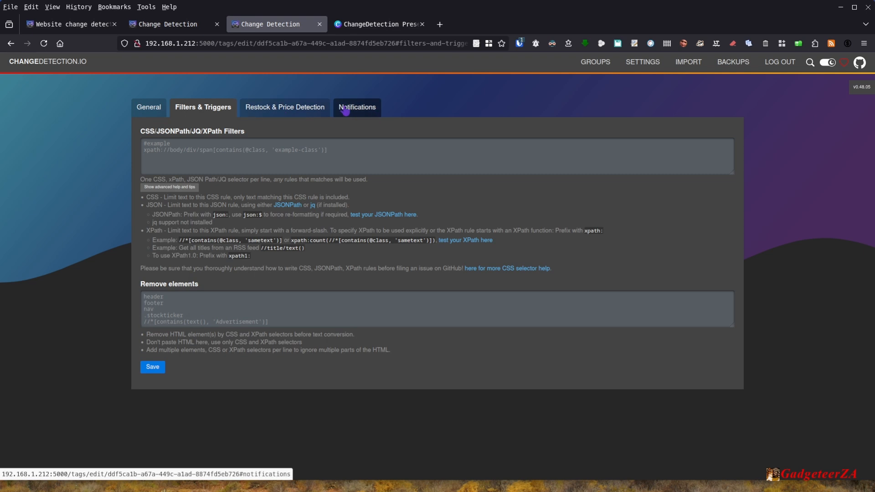
{"action": "left_click", "coordinate": [12, 46]}
{"action": "left_click", "coordinate": [10, 43]}
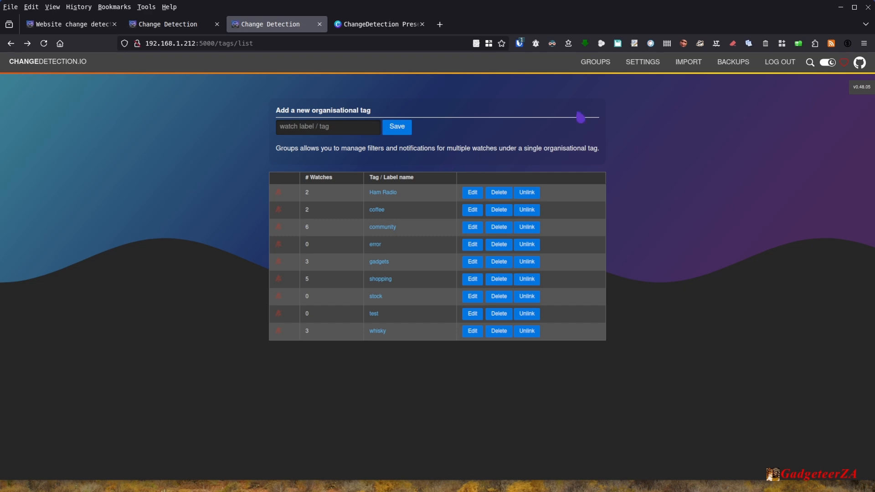
- Open the global settings and set the watch overview's pager size to 25
{"action": "left_click", "coordinate": [642, 65]}
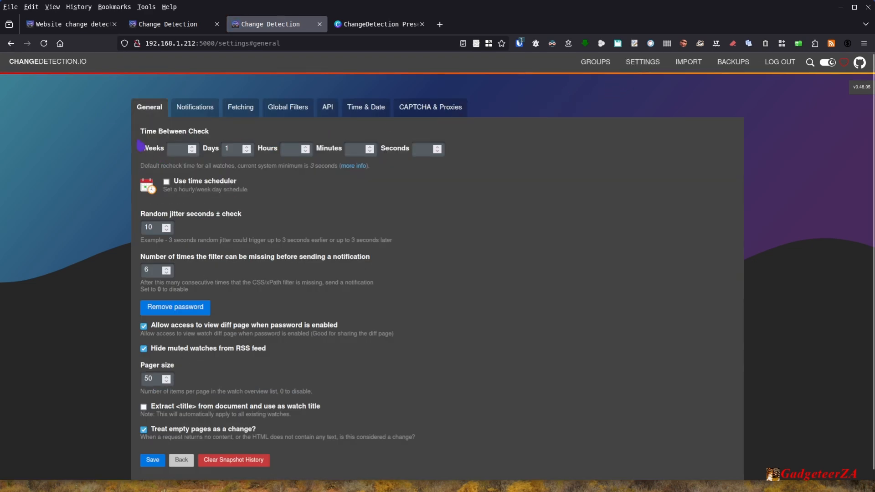
{"action": "scroll", "coordinate": [447, 256], "scroll_direction": "down", "scroll_amount": 1}
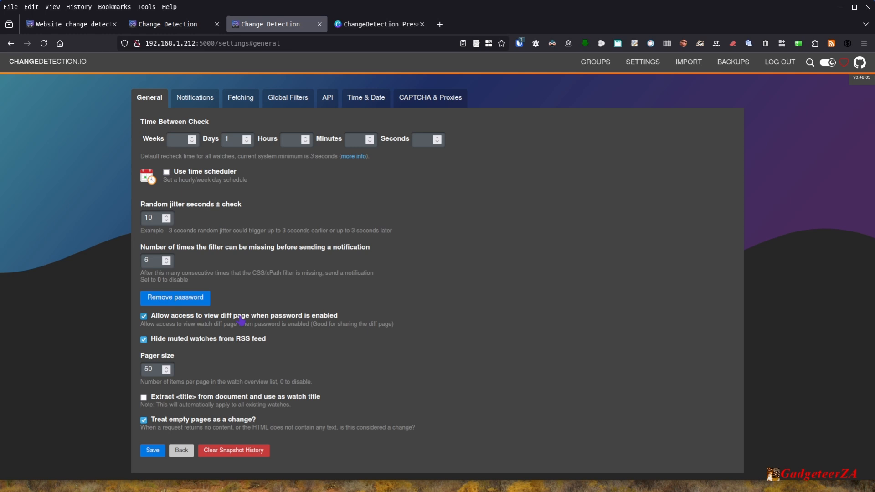
{"action": "left_click", "coordinate": [167, 373]}
{"action": "left_click", "coordinate": [167, 372]}
{"action": "left_click", "coordinate": [166, 372]}
{"action": "left_click", "coordinate": [166, 372]}
{"action": "left_click", "coordinate": [166, 371]}
{"action": "left_click", "coordinate": [166, 372]}
{"action": "left_click", "coordinate": [166, 371]}
{"action": "left_click", "coordinate": [166, 372]}
{"action": "left_click", "coordinate": [166, 372]}
{"action": "left_click", "coordinate": [166, 371]}
{"action": "left_click", "coordinate": [166, 372]}
{"action": "left_click", "coordinate": [166, 371]}
{"action": "left_click", "coordinate": [166, 372]}
{"action": "left_click", "coordinate": [166, 372]}
{"action": "left_click", "coordinate": [166, 372]}
{"action": "left_click", "coordinate": [166, 371]}
{"action": "left_click", "coordinate": [167, 372]}
{"action": "left_click", "coordinate": [166, 371]}
{"action": "left_click", "coordinate": [166, 372]}
{"action": "left_click", "coordinate": [167, 372]}
{"action": "left_click", "coordinate": [167, 372]}
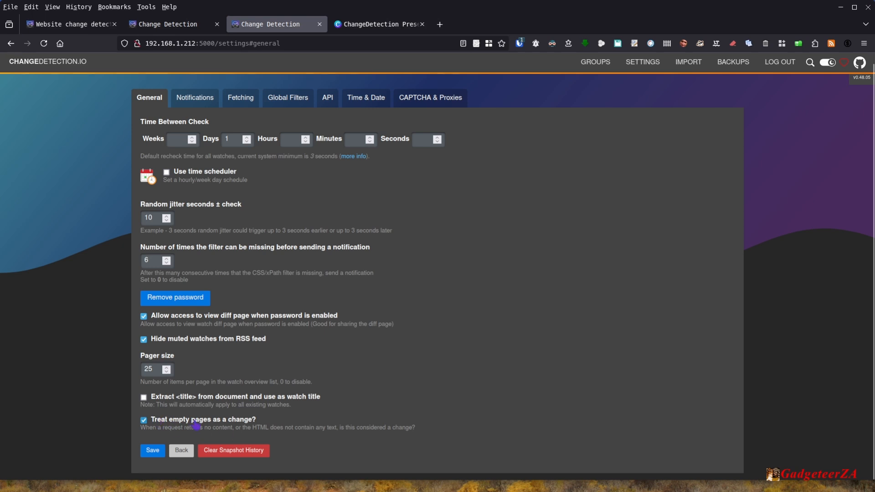
- Review the global notification, fetching, global filter and API access settings
{"action": "left_click", "coordinate": [196, 104]}
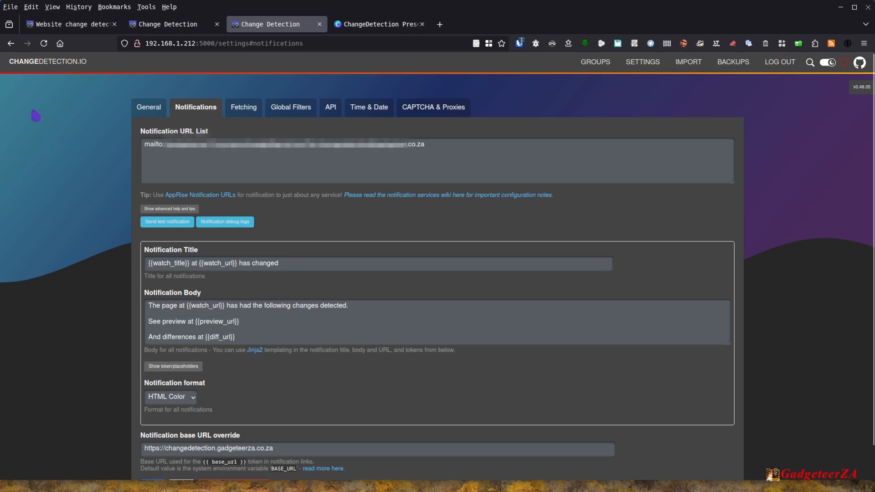
{"action": "left_click", "coordinate": [249, 113]}
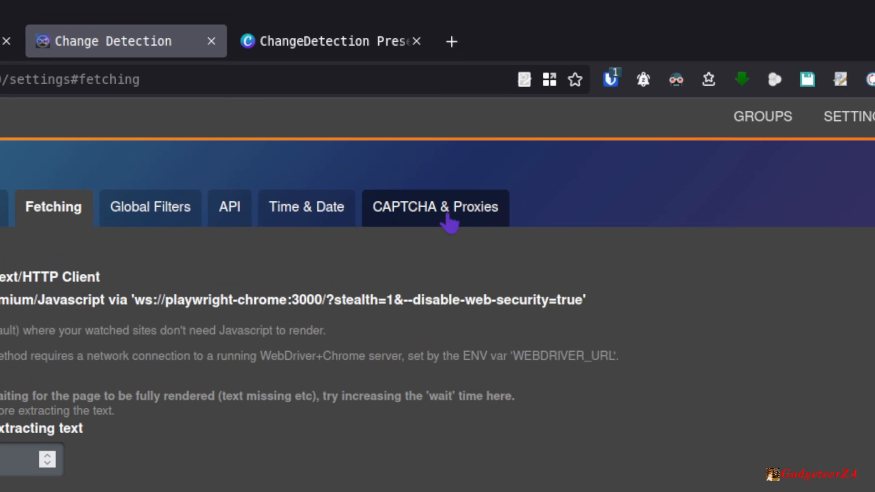
{"action": "left_click", "coordinate": [136, 227]}
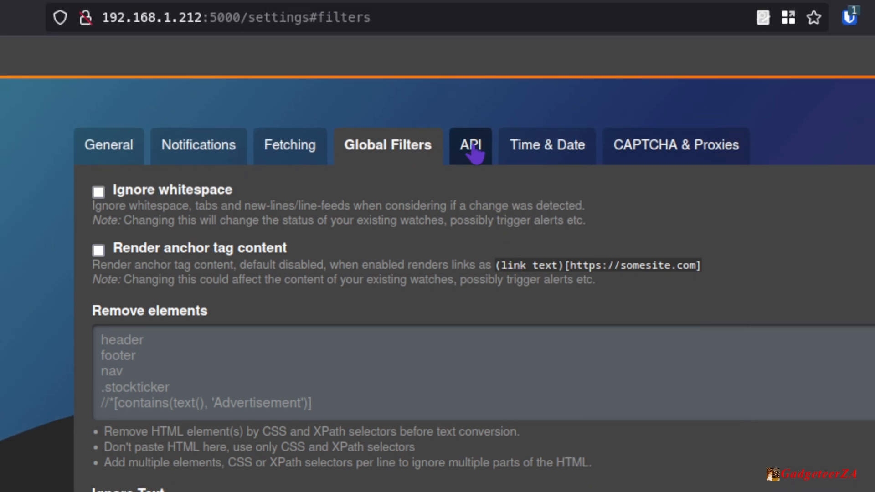
{"action": "left_click", "coordinate": [472, 148]}
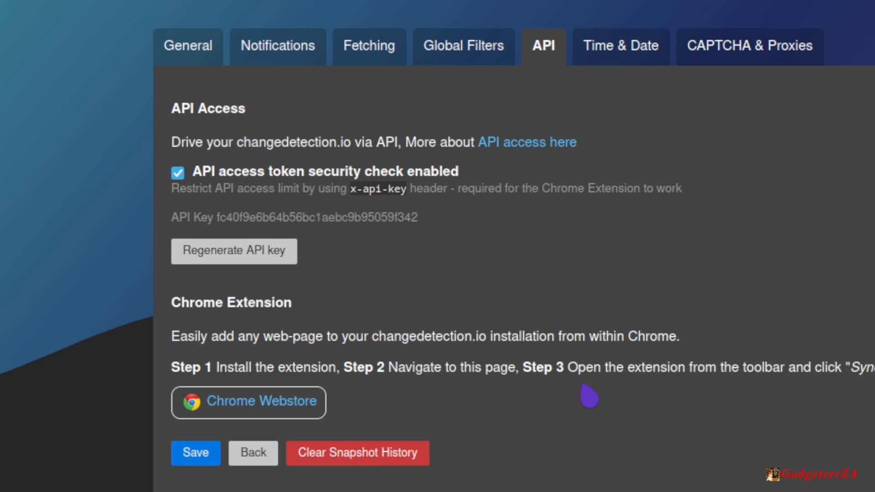
- Review the global time zone settings and the CAPTCHA and proxy settings, including the extra proxies and extra browsers sections
{"action": "left_click", "coordinate": [647, 50]}
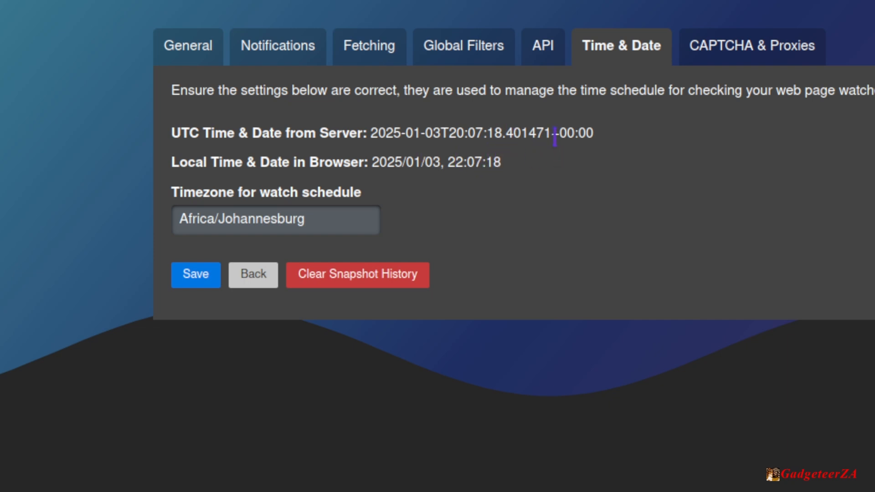
{"action": "left_click", "coordinate": [303, 218]}
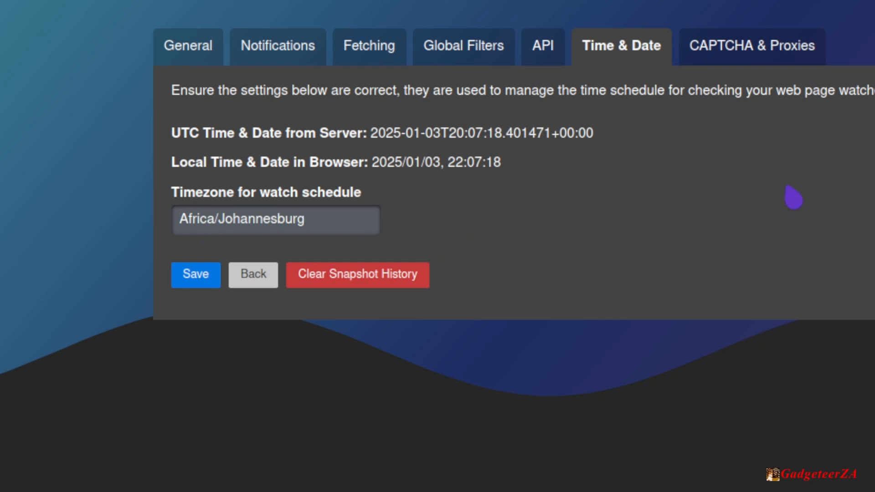
{"action": "left_click", "coordinate": [798, 48]}
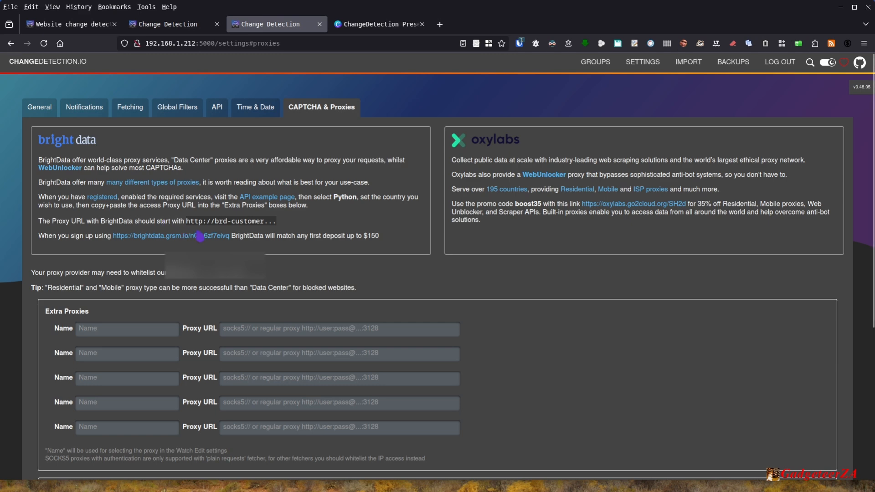
{"action": "scroll", "coordinate": [517, 298], "scroll_direction": "down", "scroll_amount": 2}
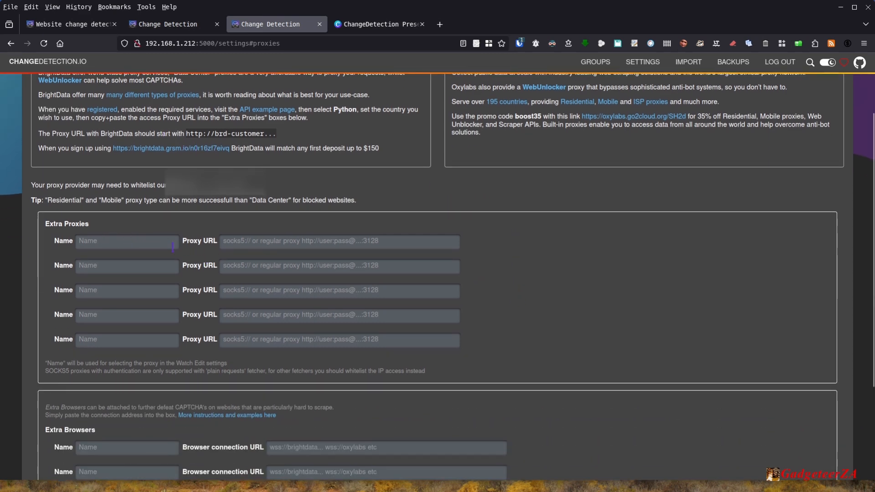
{"action": "scroll", "coordinate": [238, 257], "scroll_direction": "down", "scroll_amount": 1}
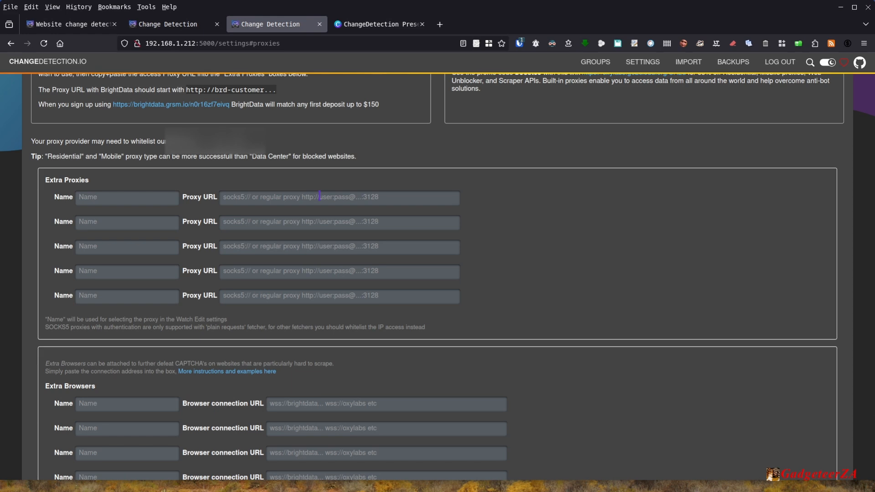
{"action": "scroll", "coordinate": [167, 257], "scroll_direction": "down", "scroll_amount": 3}
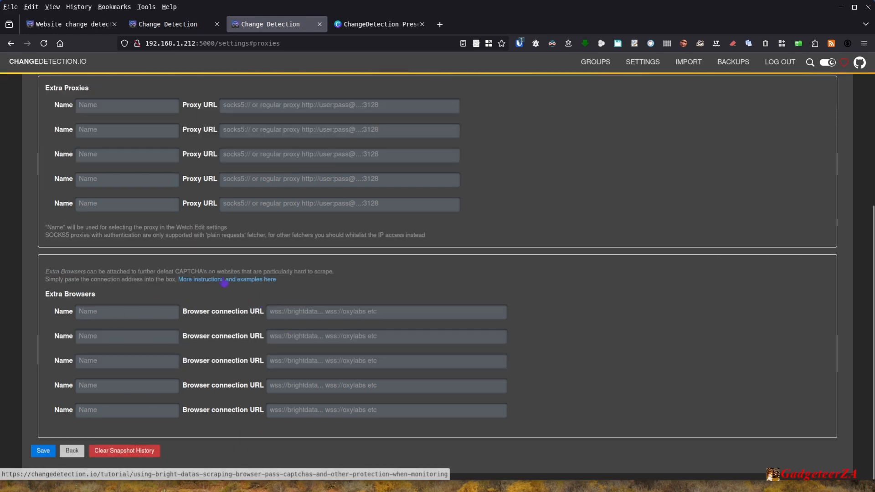
{"action": "scroll", "coordinate": [396, 257], "scroll_direction": "up", "scroll_amount": 3}
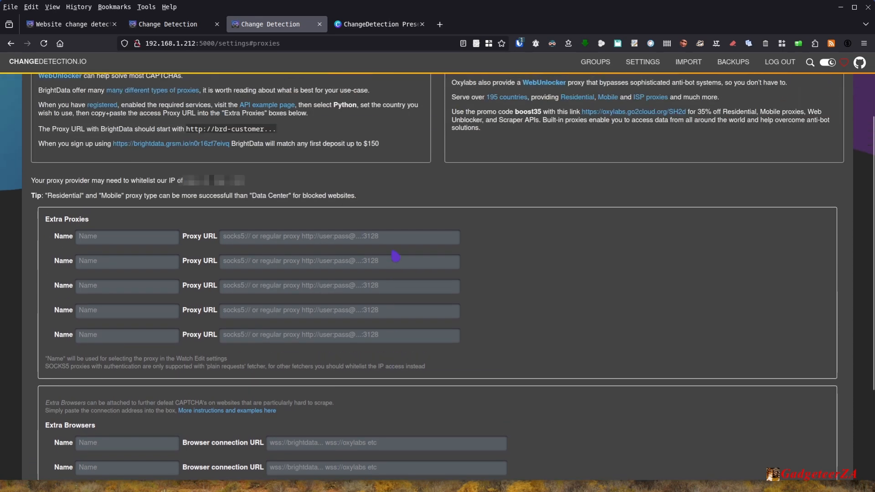
{"action": "scroll", "coordinate": [395, 256], "scroll_direction": "up", "scroll_amount": 2}
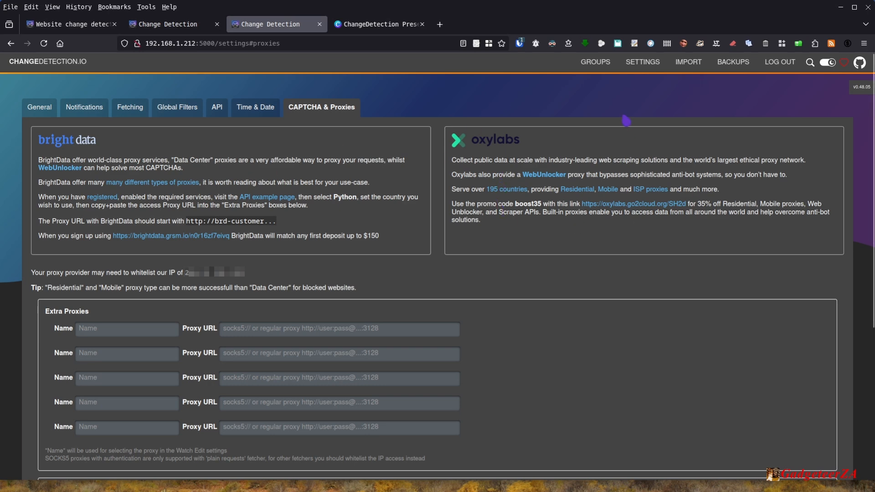
- Open the import page and examine the URL list, Distill.io, and XLSX and Wachete import options, including the file mapping choices
{"action": "left_click", "coordinate": [688, 62]}
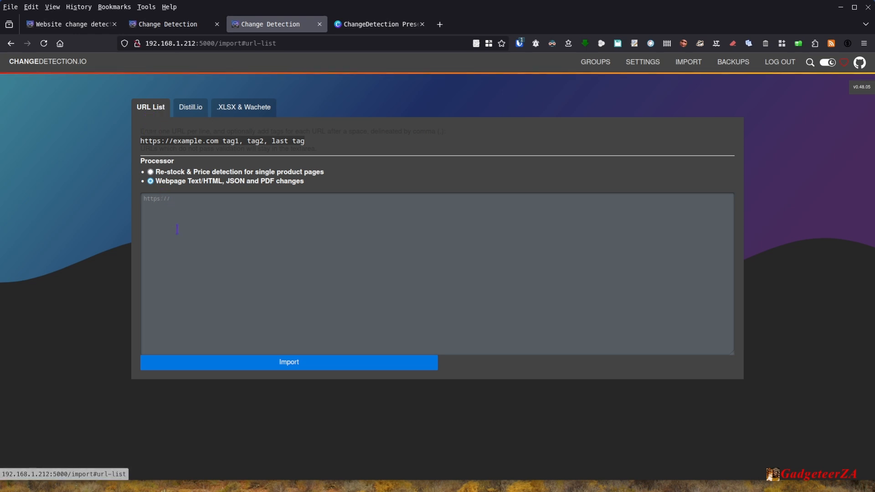
{"action": "left_click", "coordinate": [178, 213]}
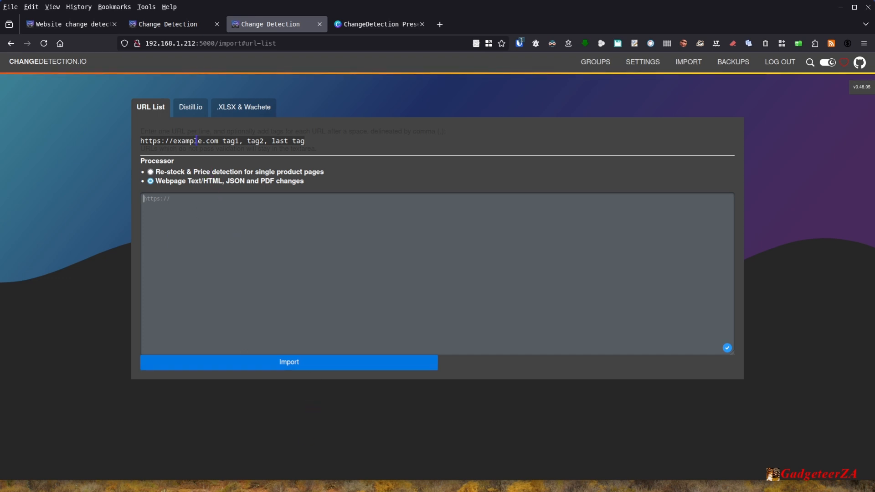
{"action": "left_click", "coordinate": [192, 117]}
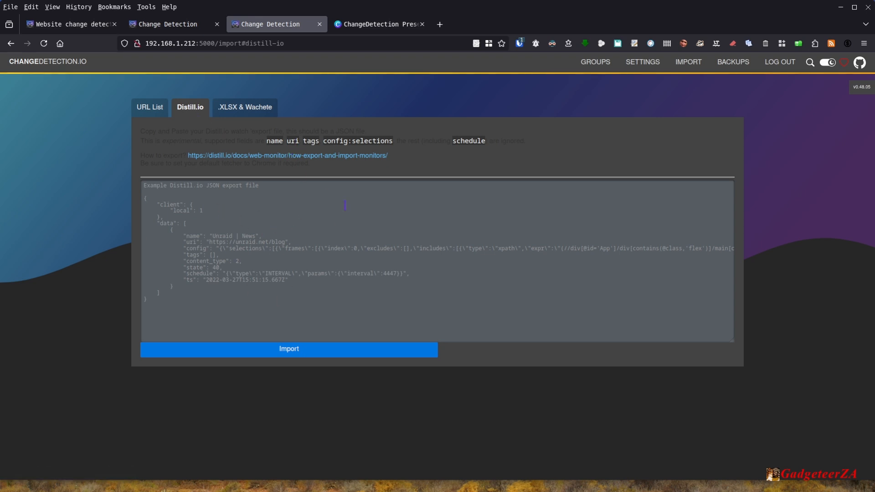
{"action": "left_click", "coordinate": [245, 112]}
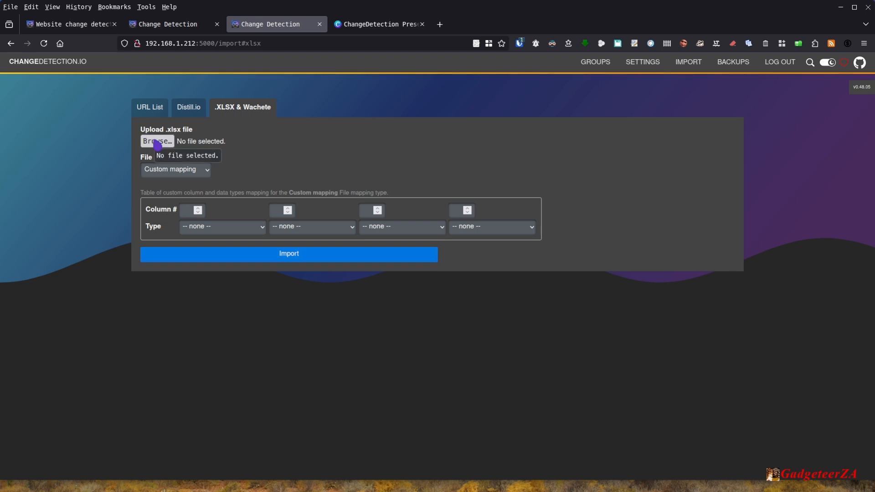
{"action": "left_click", "coordinate": [202, 170]}
{"action": "left_click", "coordinate": [280, 181]}
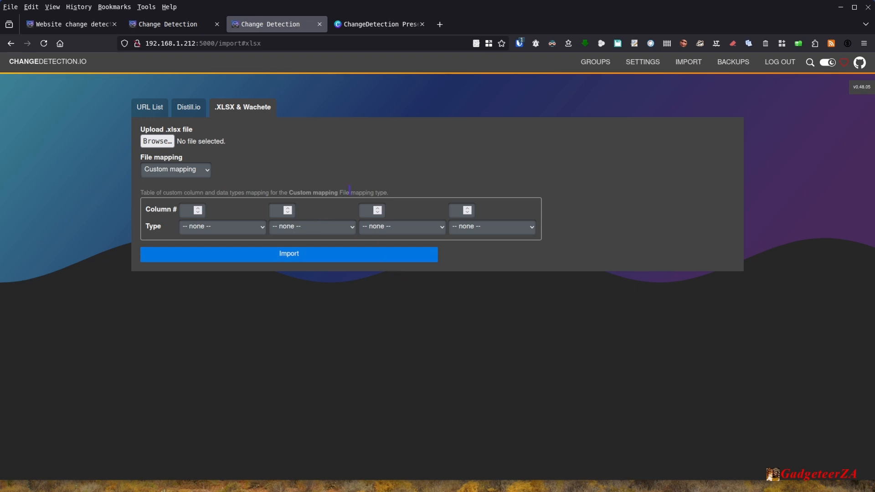
- View the backups page, revisit the URL list import page, and return to the backups
{"action": "left_click", "coordinate": [740, 68]}
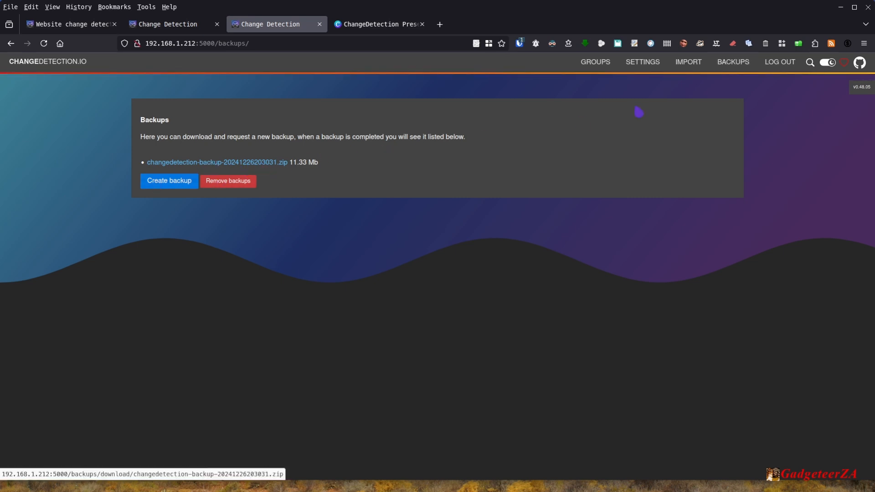
{"action": "left_click", "coordinate": [689, 66]}
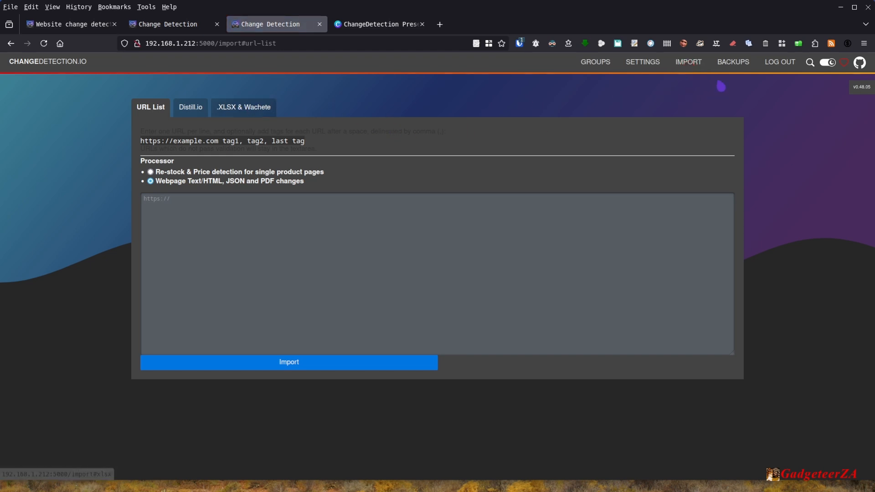
{"action": "left_click", "coordinate": [734, 63]}
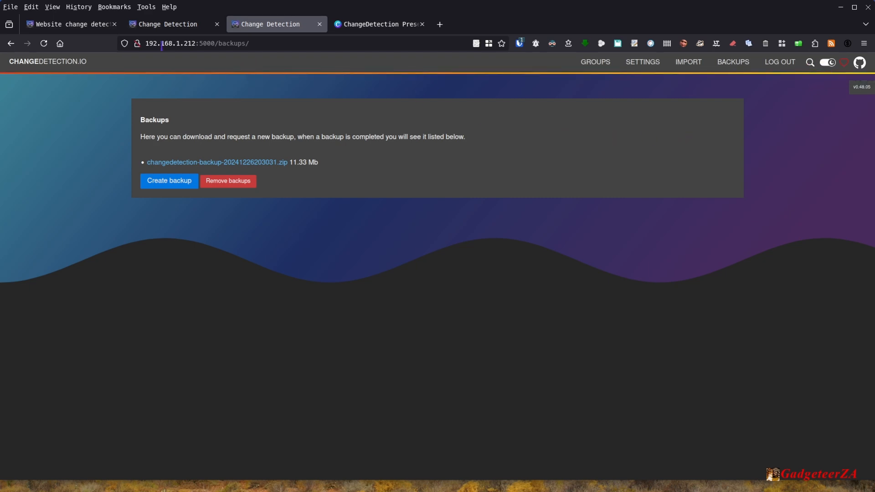
- Return to the main watch overview and look through the full list of watches
{"action": "left_click", "coordinate": [66, 72]}
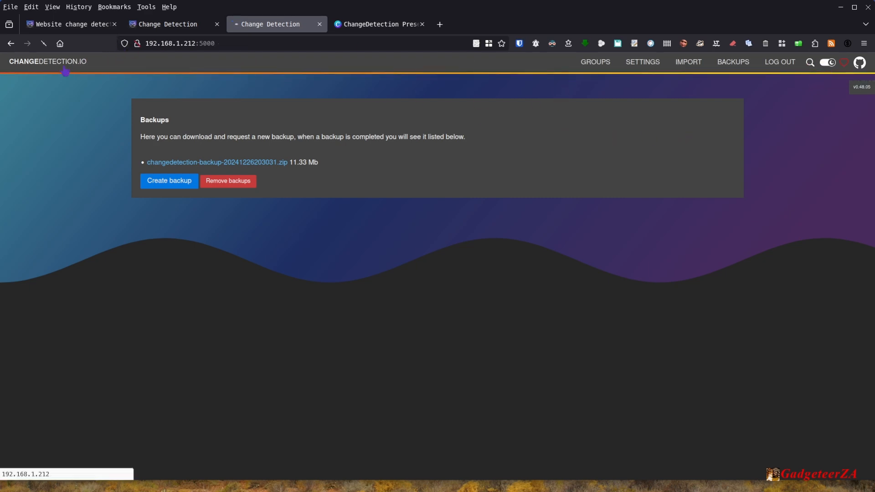
{"action": "scroll", "coordinate": [659, 430], "scroll_direction": "down", "scroll_amount": 3}
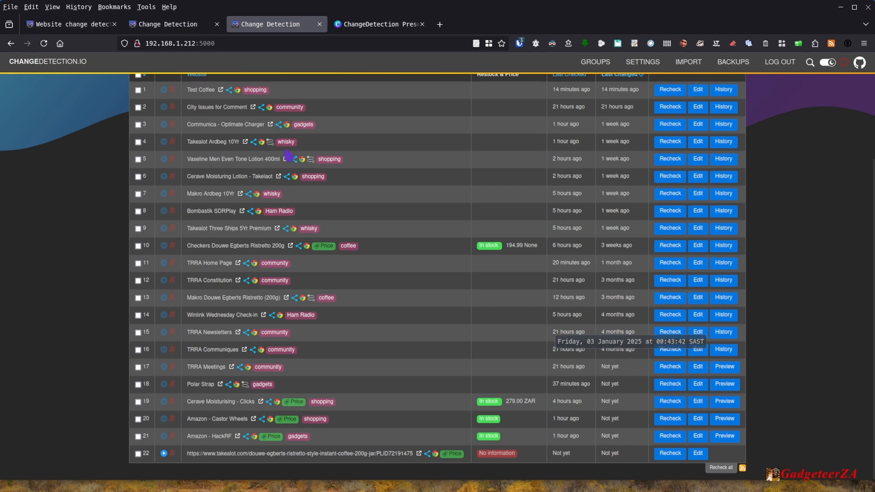
{"action": "scroll", "coordinate": [272, 239], "scroll_direction": "up", "scroll_amount": 3}
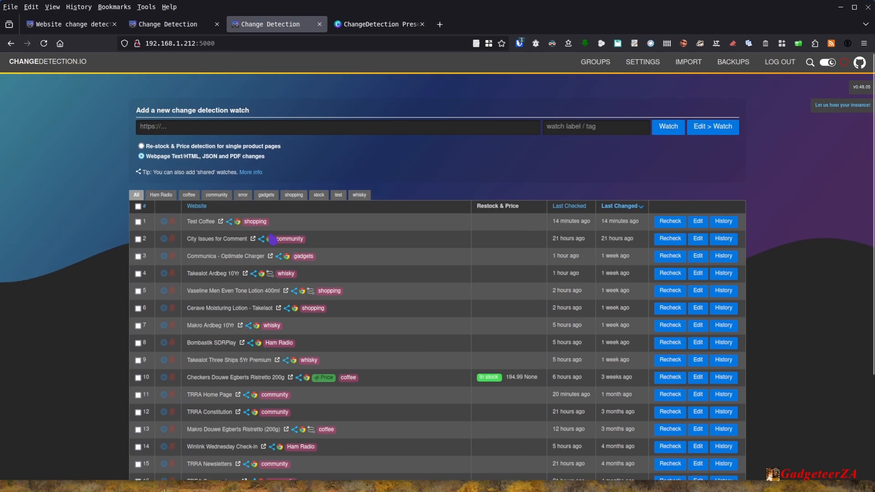